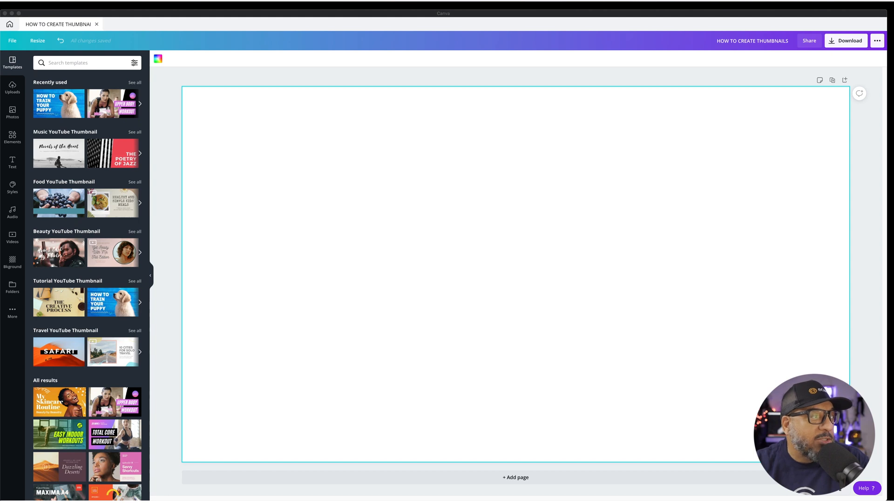
Step: Browse the YouTube thumbnail templates and apply the BICEPS AND TRICEPS design to the blank page
scroll(87, 279, "down", 5)
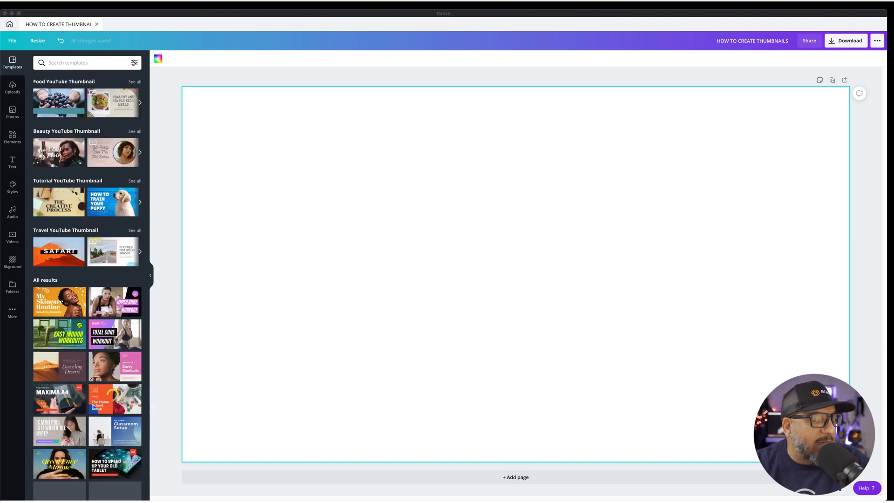
scroll(87, 279, "down", 6)
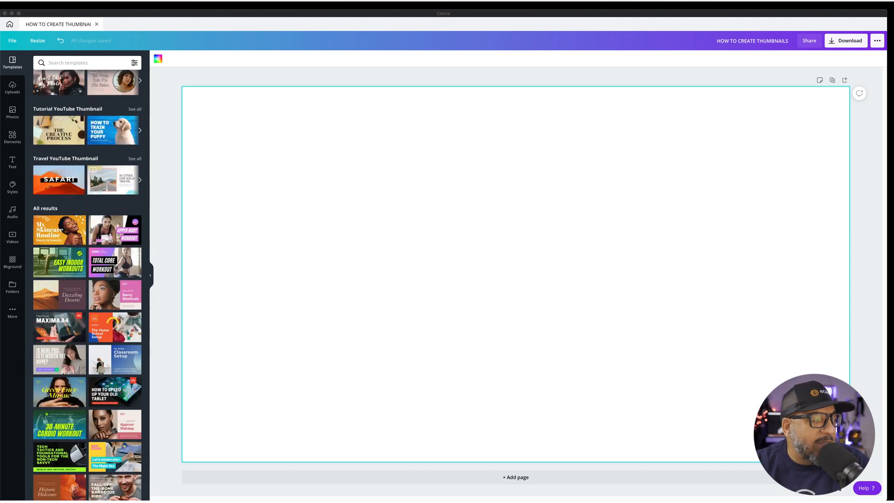
scroll(87, 279, "down", 3)
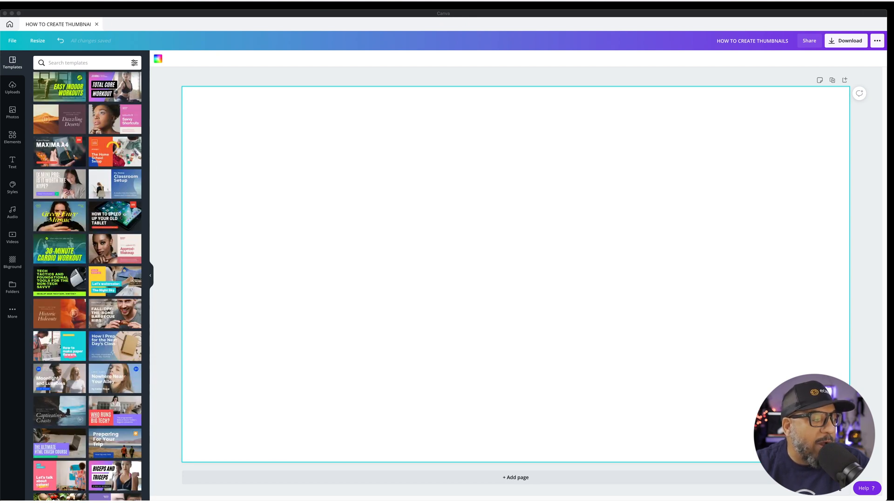
scroll(87, 279, "down", 5)
scroll(87, 279, "down", 7)
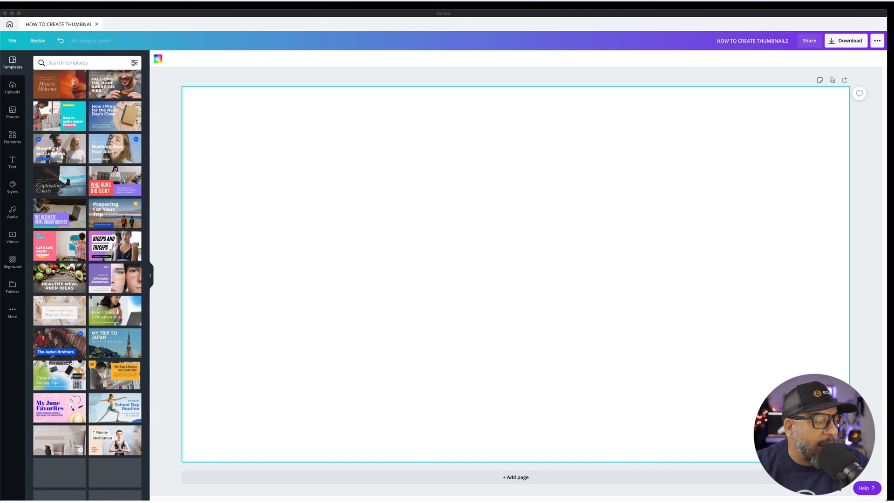
scroll(87, 280, "down", 1)
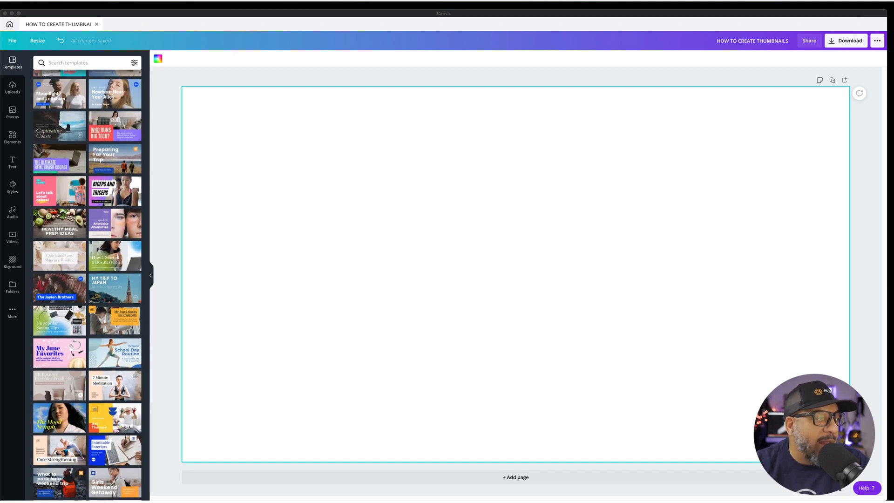
left_click(108, 188)
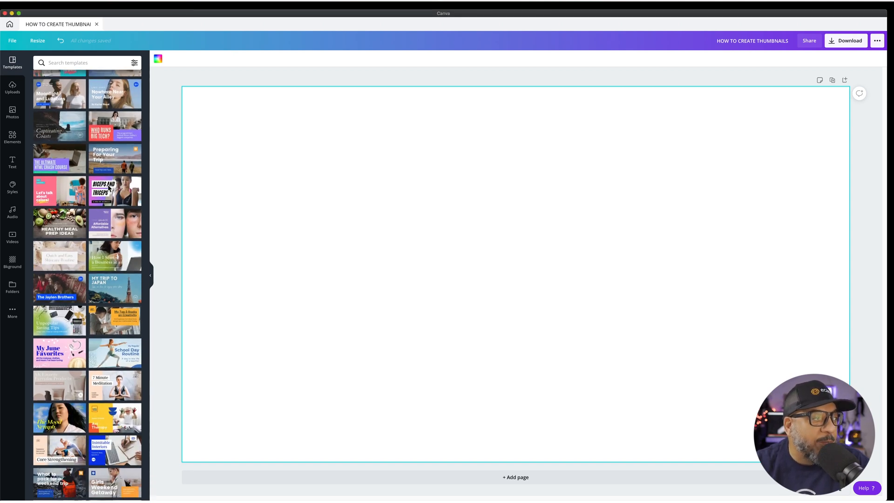
left_click(104, 196)
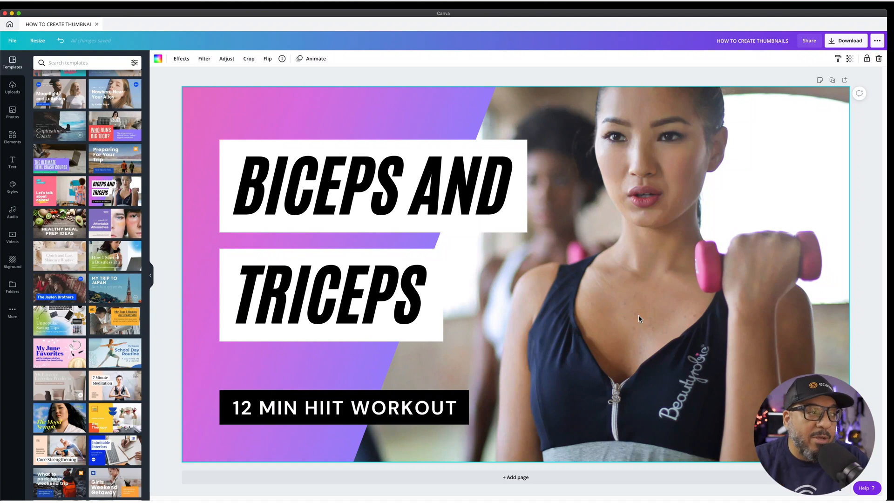
Step: Try the Affordable Alternatives, Nowhere Near Your Alley and My Top 5 Books on Creativity templates on the page, one after another
left_click(128, 223)
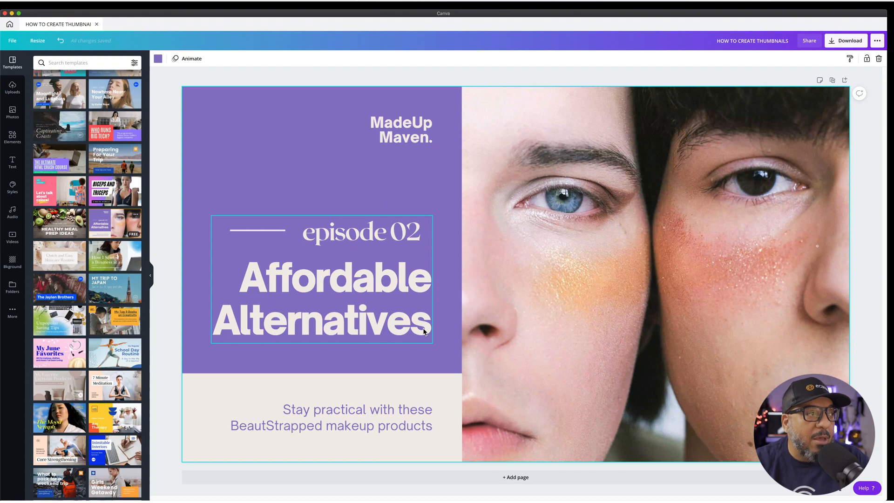
left_click(119, 97)
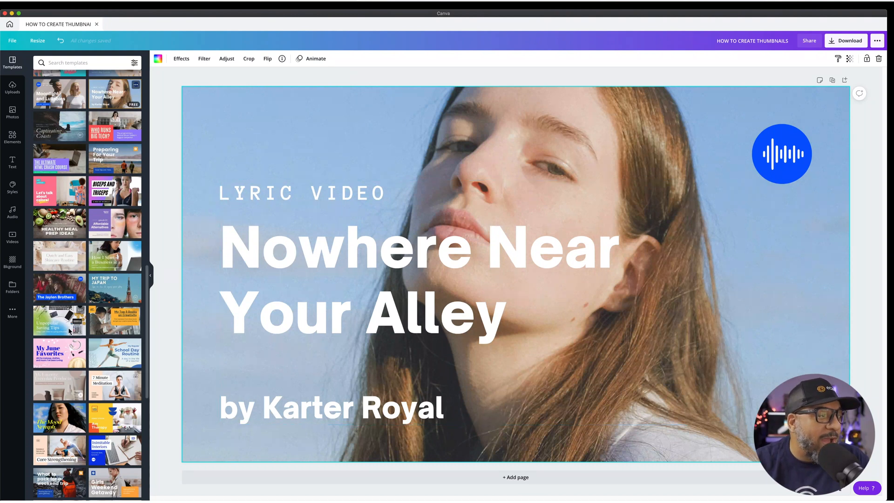
left_click(108, 317)
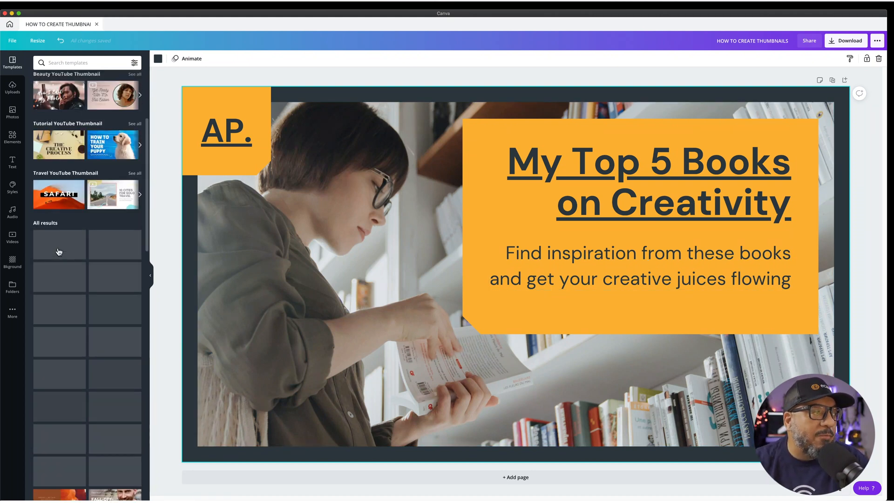
Step: Delete the photo and all remaining template elements, leaving only the page background
scroll(58, 252, "up", 2)
left_click(423, 285)
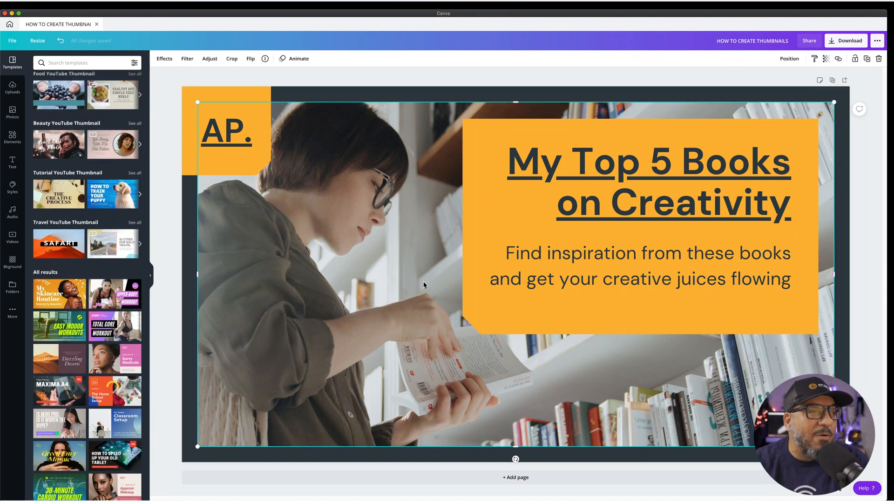
key("Delete")
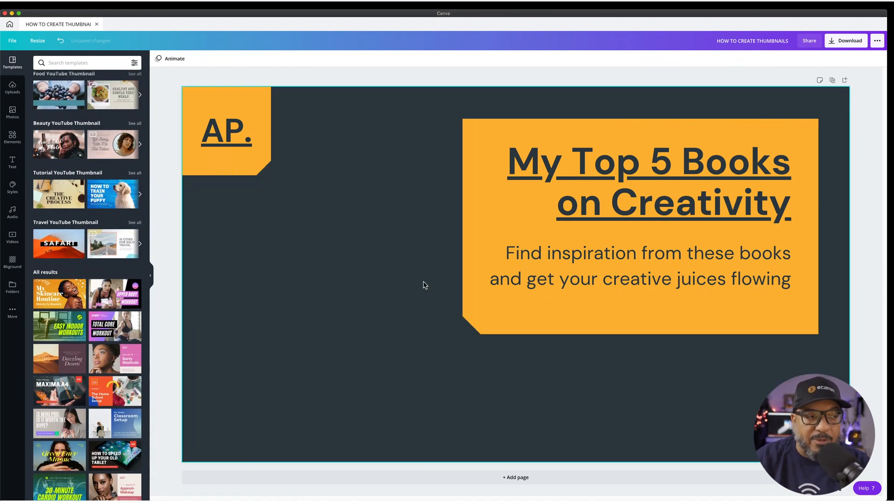
key("super+a")
key("Delete")
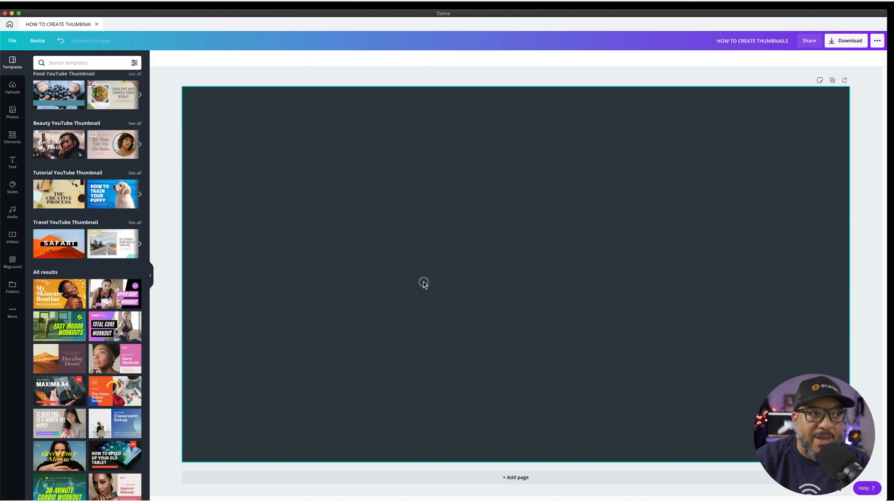
Step: Set the page background to the darkest purple of the Let's Get Live palette
left_click(157, 58)
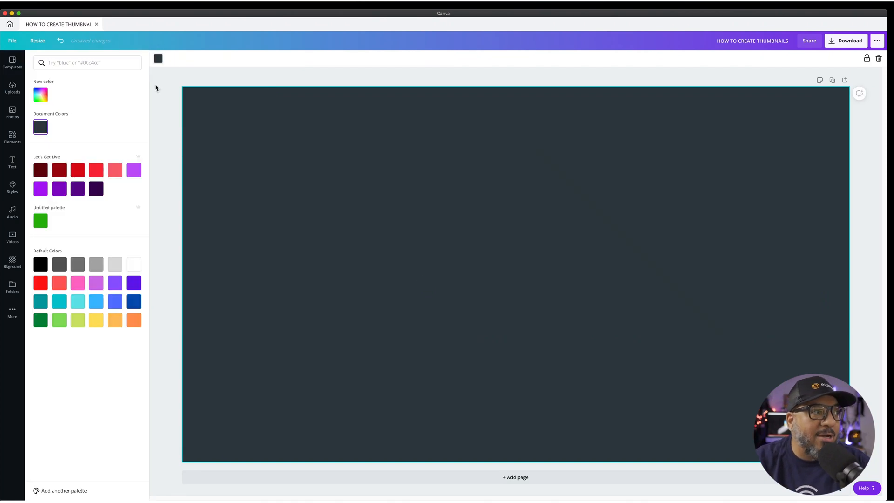
left_click(97, 190)
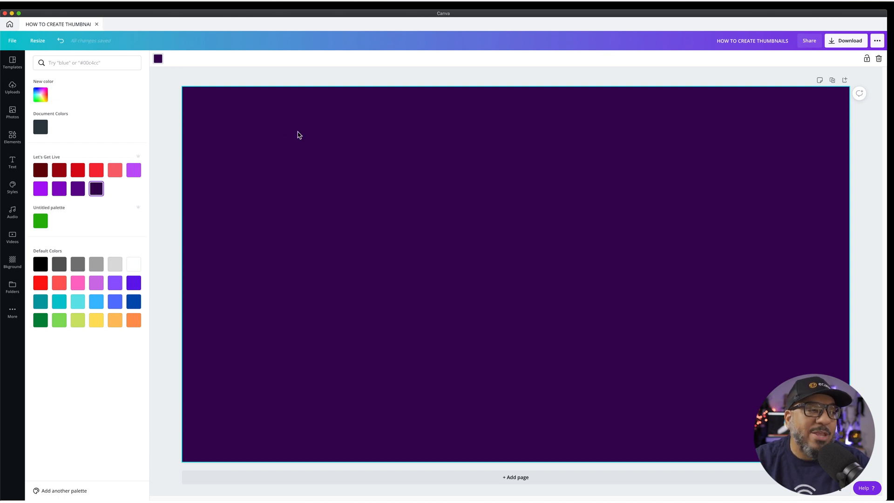
left_click(167, 97)
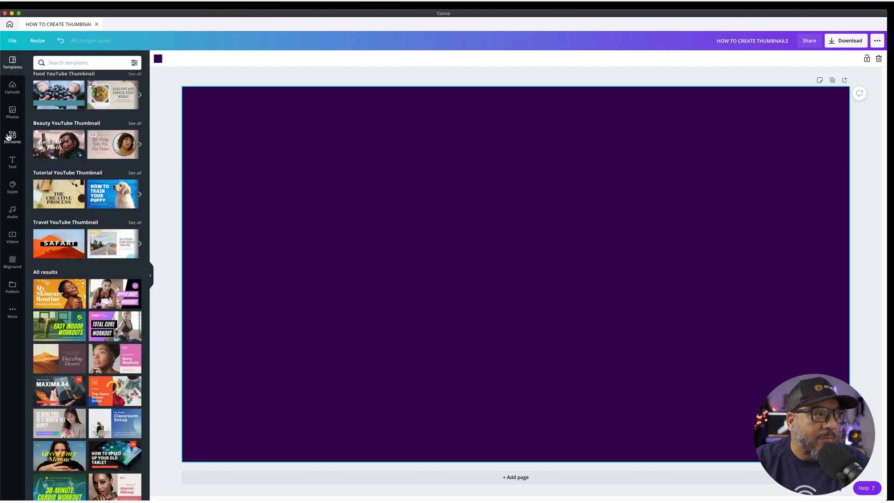
Step: Add a heading to the page in the Mont Black font at size 100
left_click(12, 162)
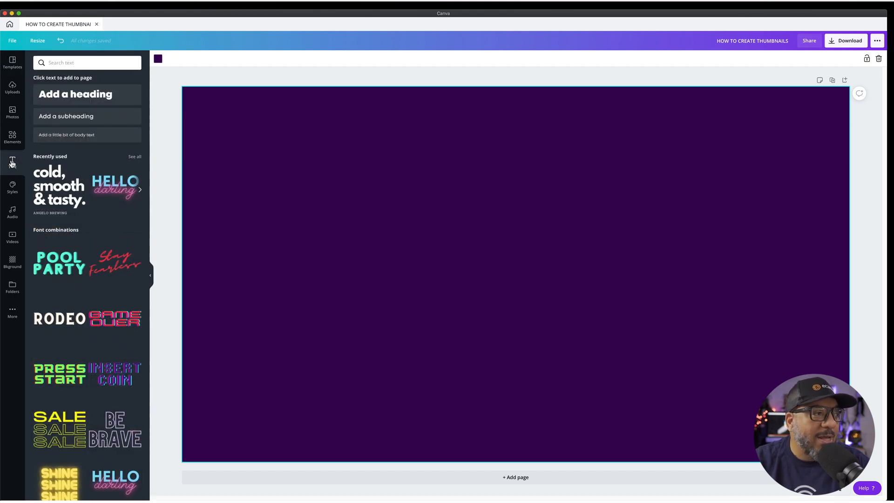
left_click(91, 96)
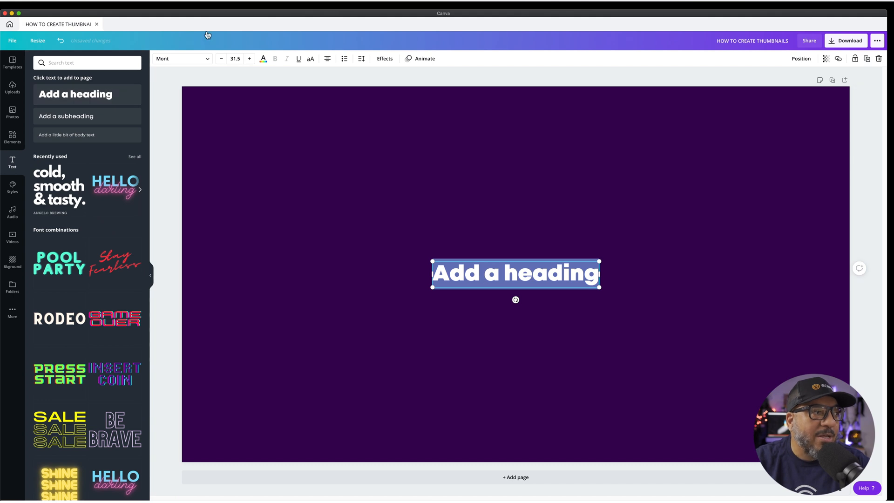
left_click(191, 61)
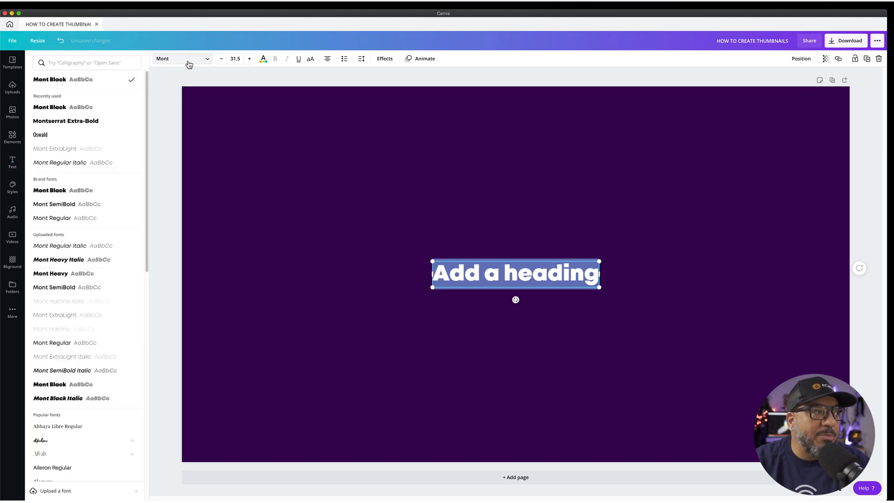
left_click(58, 111)
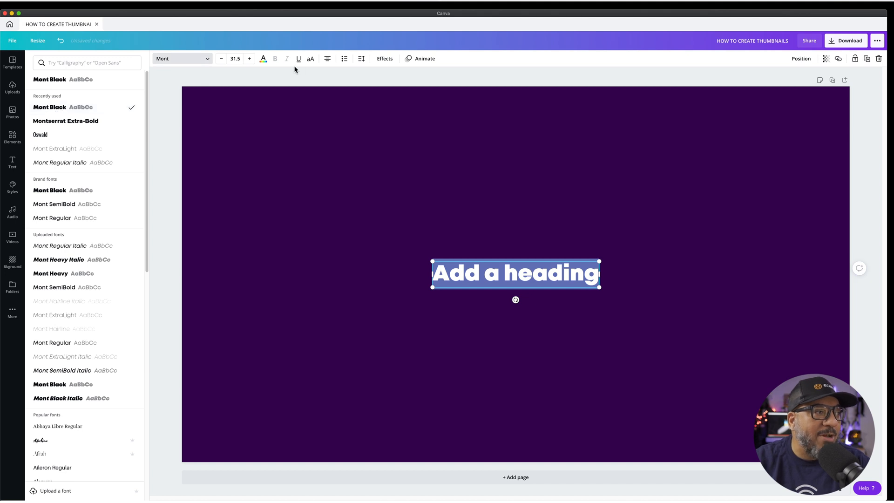
left_click(235, 59)
type("100")
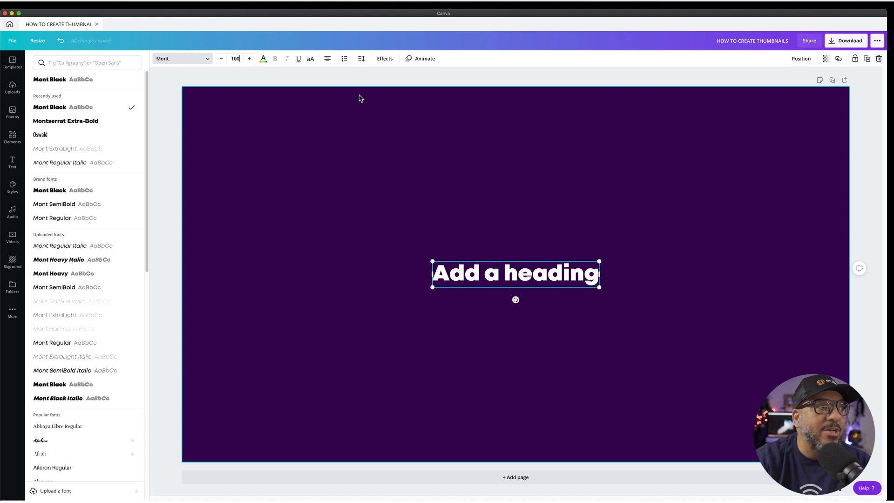
key("Return")
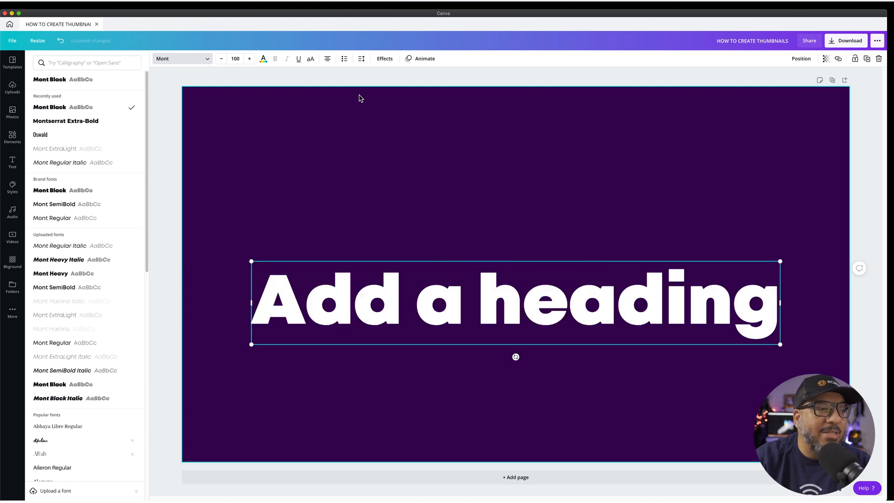
Step: Replace the heading's placeholder text with EYE CATCHING
double_click(383, 303)
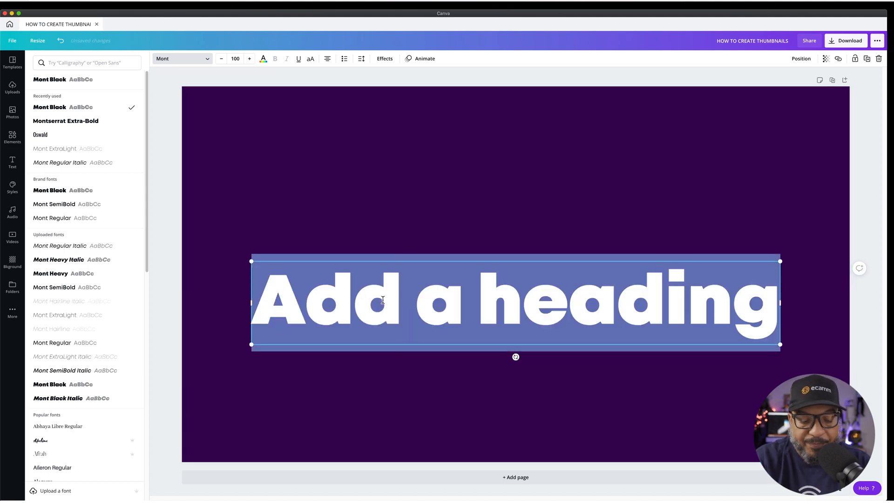
type("EYE")
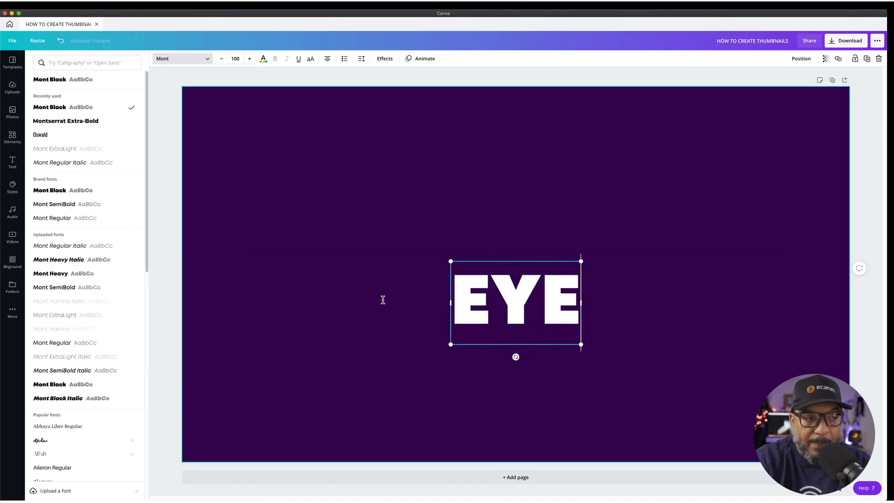
type(" CATCHING")
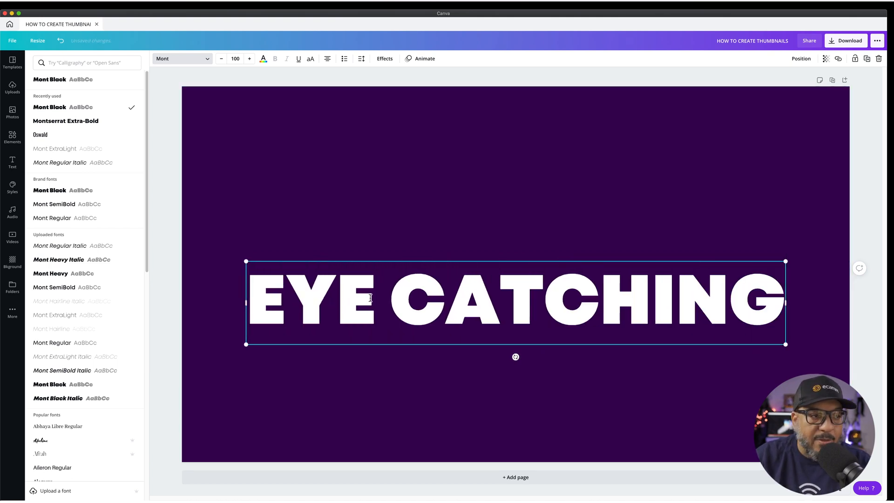
left_click(313, 350)
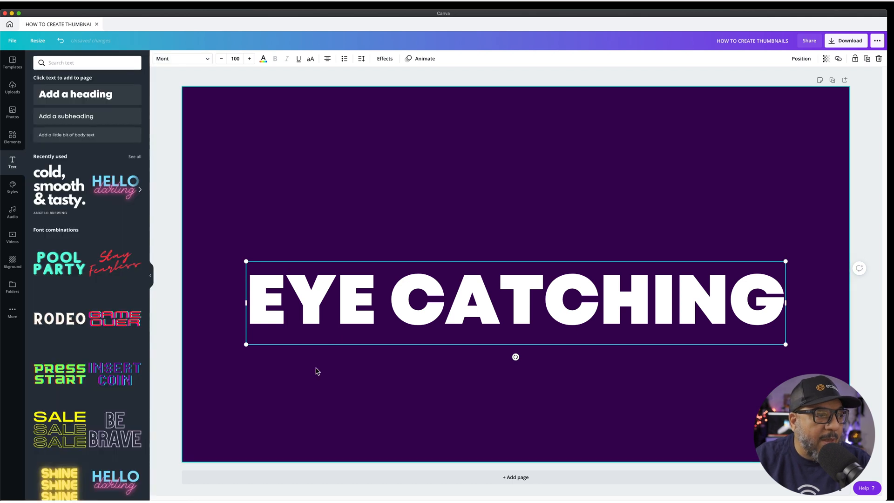
Step: Move the EYE CATCHING heading to the upper-left area of the page, nudging it slightly inward from the edges
left_click_drag(357, 324, 290, 129)
key("shift+Right")
key("shift+Right")
key("shift+Right")
key("shift+Right")
key("shift+Down")
key("shift+Down")
key("shift+Down")
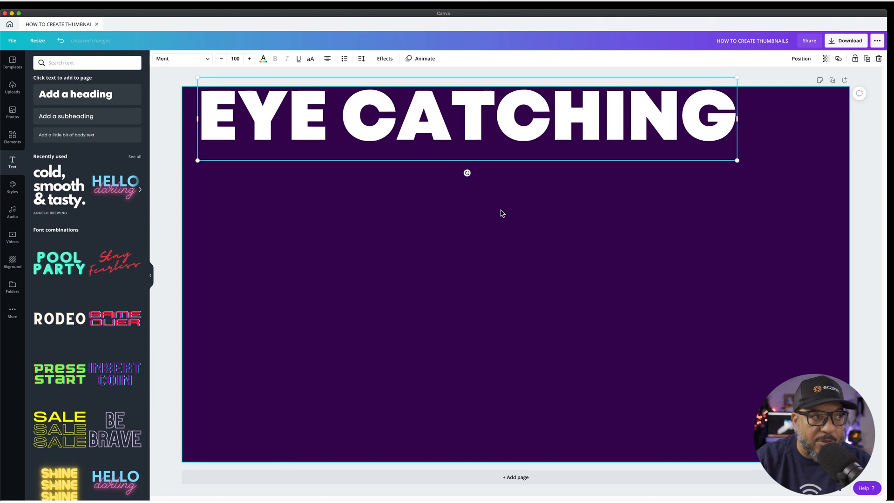
key("shift+Down")
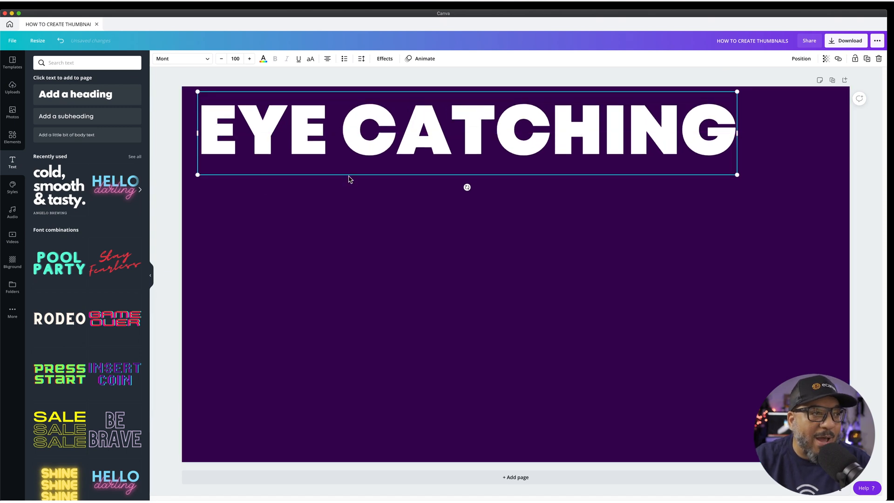
Step: Duplicate the EYE CATCHING heading into three copies stacked evenly beneath the original
left_click_drag(371, 171, 421, 329)
key("super+d")
Step: Change the second heading line's text to YOUTUBE and align it left
left_click(292, 194)
left_click(292, 195)
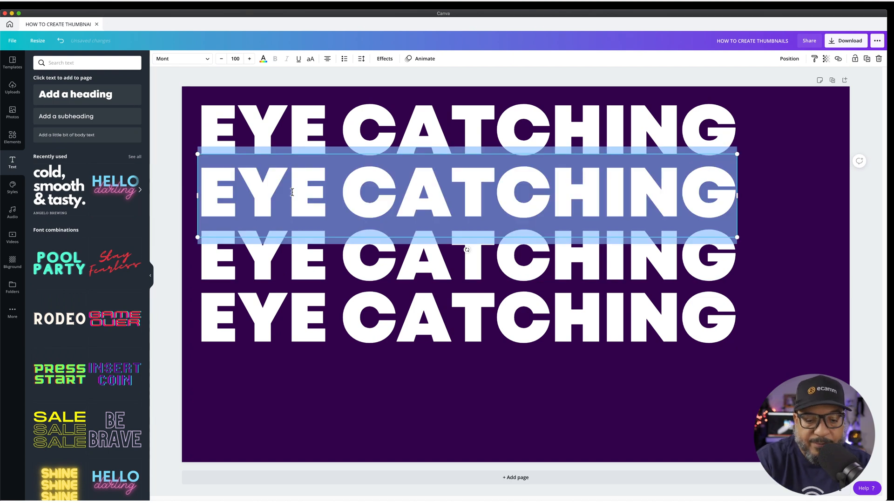
type("YOUTUBE")
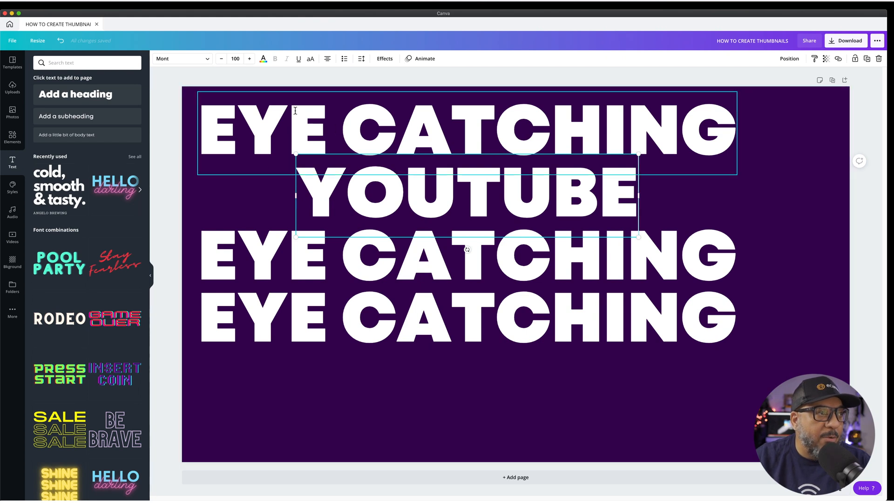
left_click(327, 58)
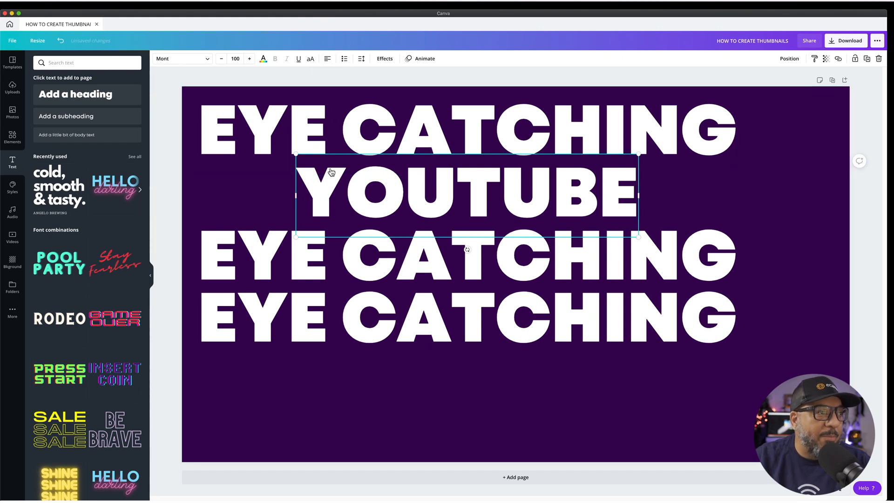
Step: Change the third heading line's text to THUMBNAILS
left_click(384, 263)
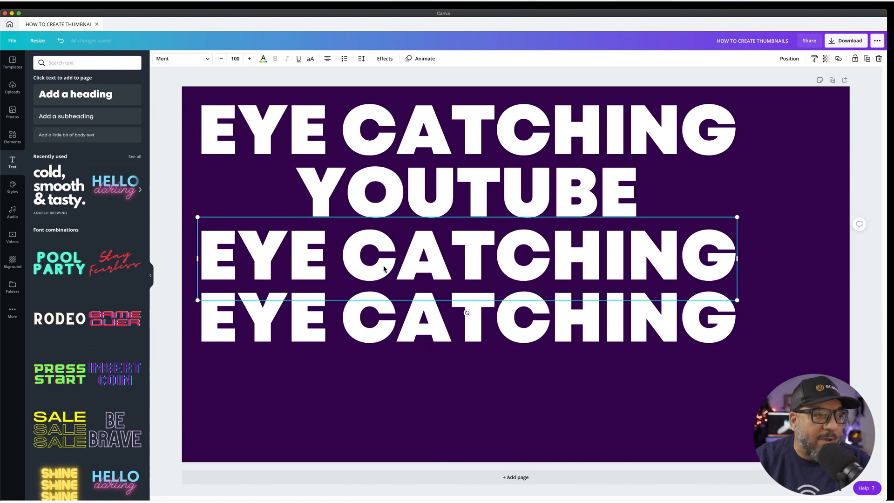
left_click(384, 269)
type("THU")
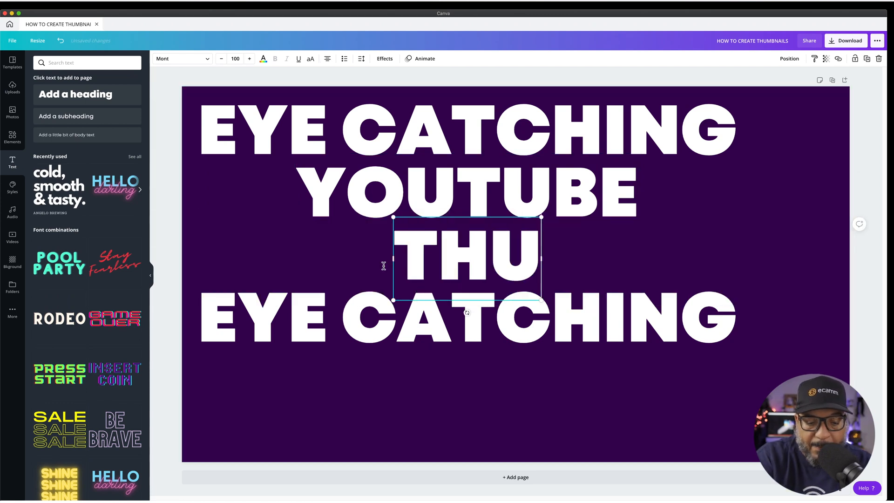
type("MBNAILS")
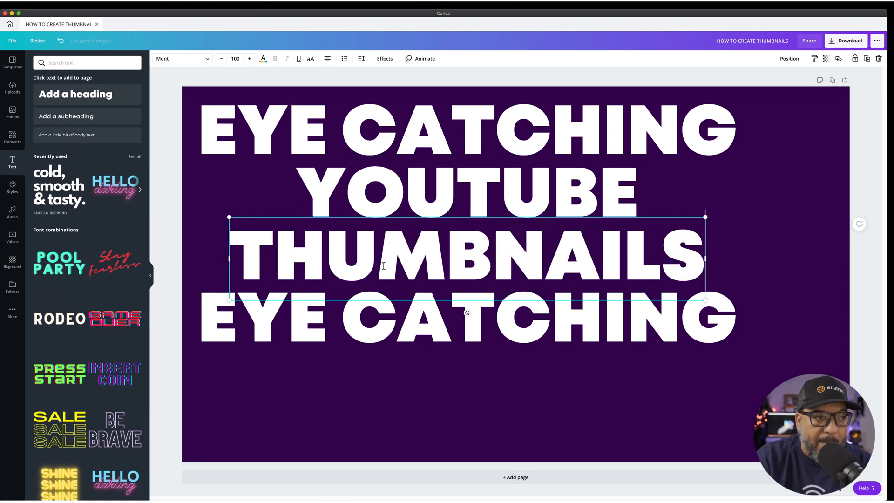
Step: Move the fourth EYE CATCHING line down near the page's lower edge and select the THUMBNAILS line
left_click(285, 328)
left_click_drag(367, 331, 382, 429)
left_click(376, 258)
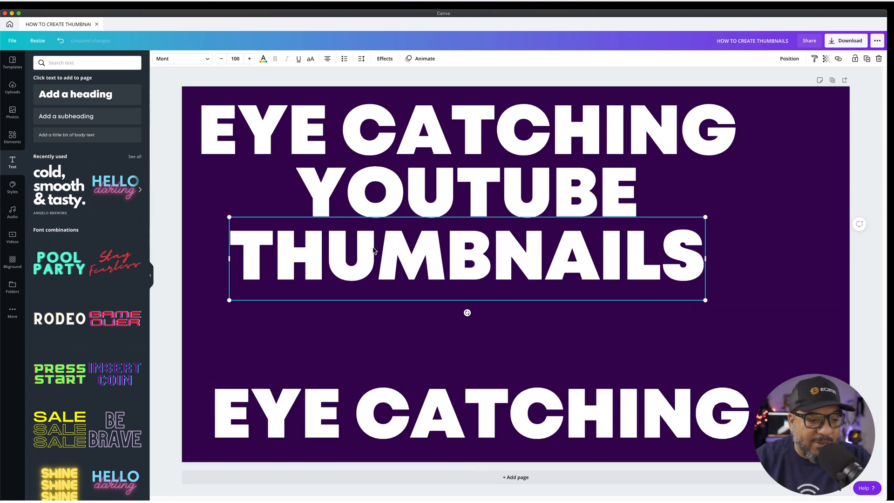
Step: Align the EYE CATCHING, YOUTUBE and THUMBNAILS lines to each other along their left edges
left_click(397, 206, "shift")
left_click(405, 148, "shift")
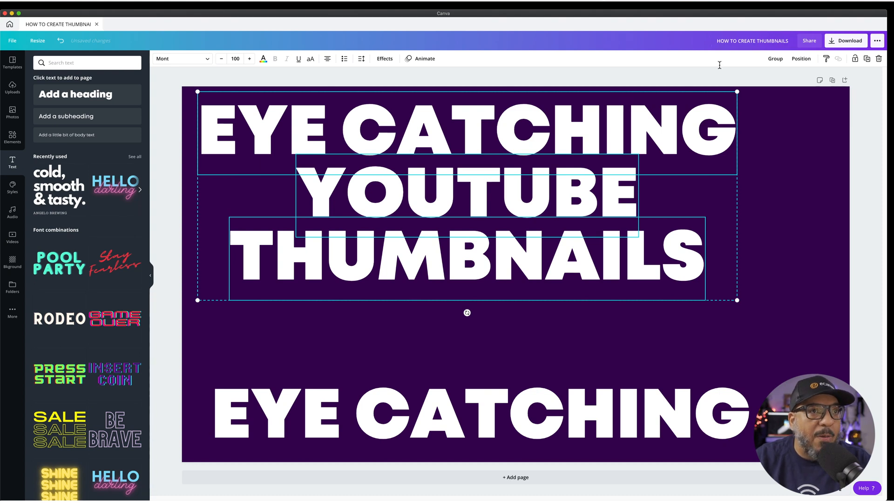
left_click(798, 59)
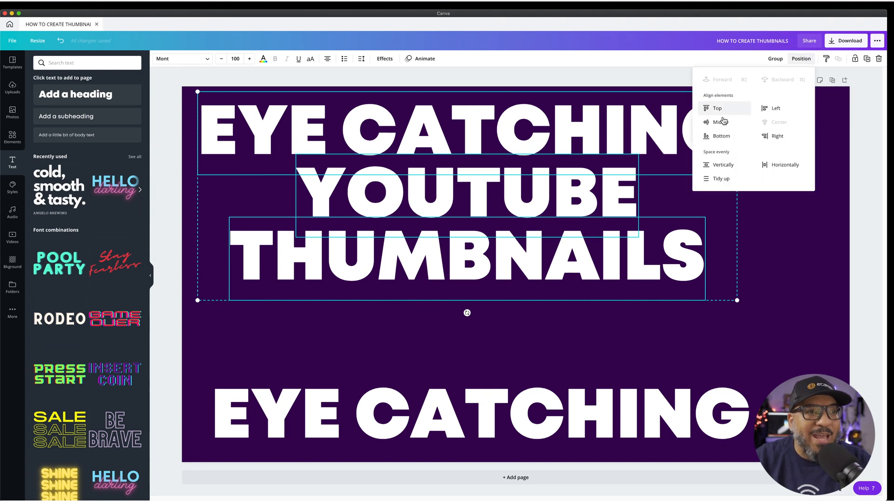
left_click(770, 112)
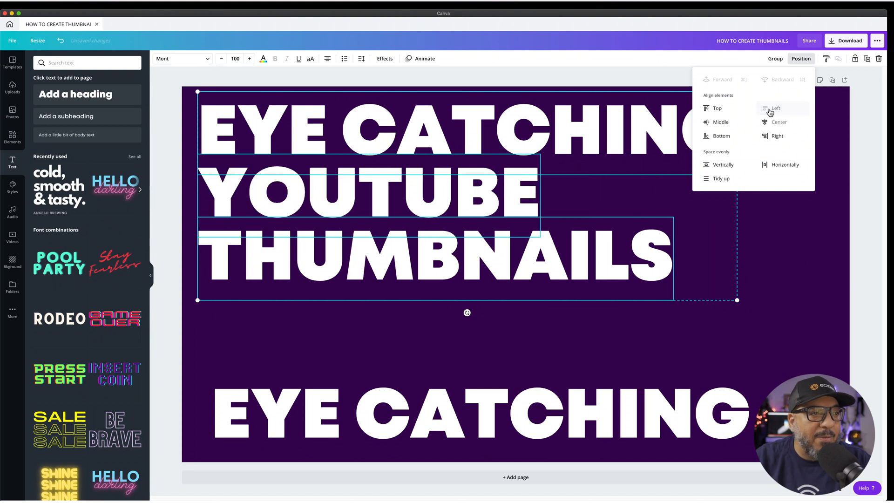
left_click(645, 186)
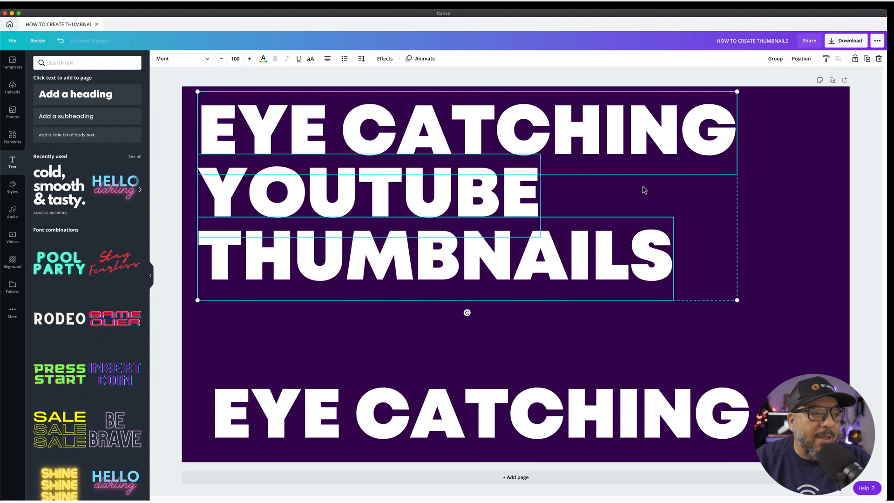
left_click(394, 335)
Step: Swap the two lower headline lines so THUMBNAILS sits directly under EYE CATCHING and YOUTUBE sits third
left_click(448, 196)
left_click_drag(445, 199, 432, 326)
left_click(446, 244)
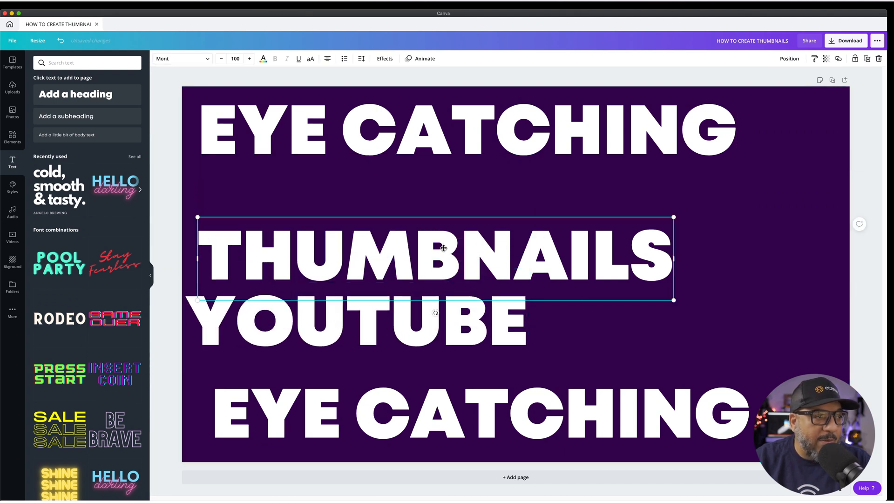
left_click_drag(443, 249, 443, 187)
left_click(368, 316)
left_click_drag(368, 315, 390, 249)
Step: Left-align the reordered EYE CATCHING, THUMBNAILS and YOUTUBE lines with each other
left_click(403, 206, "shift")
left_click(430, 148, "shift")
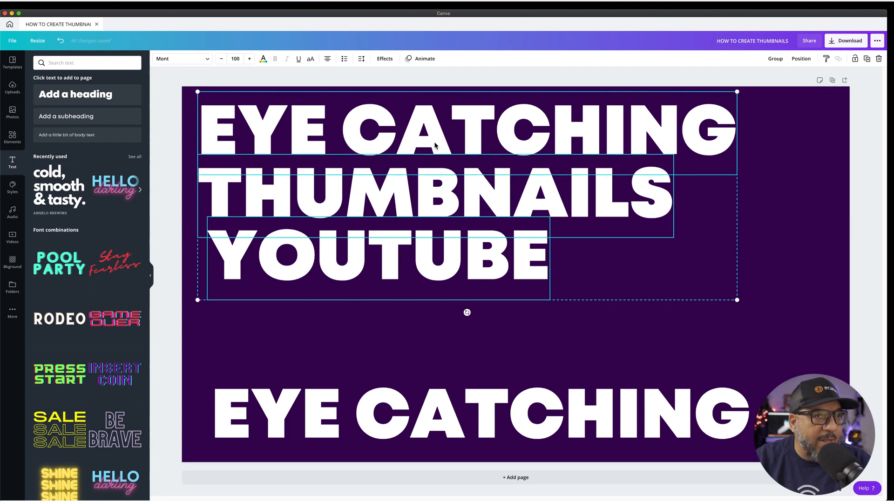
left_click(797, 59)
left_click(766, 109)
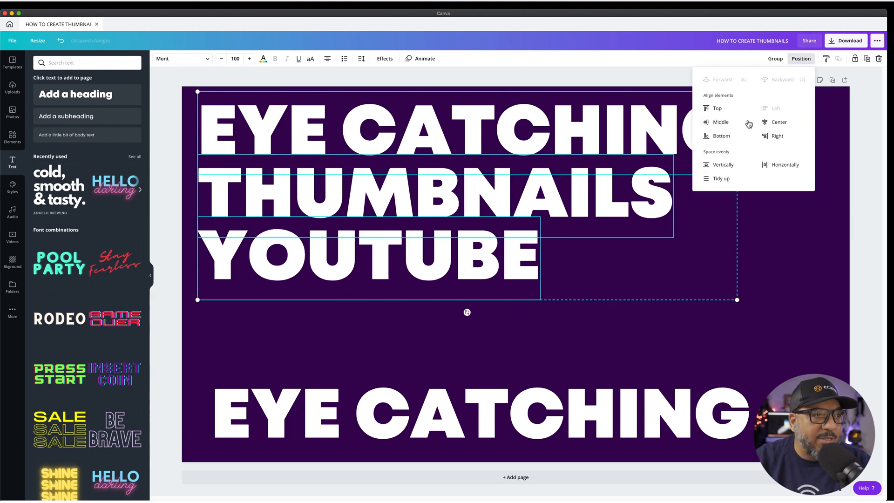
left_click(509, 303)
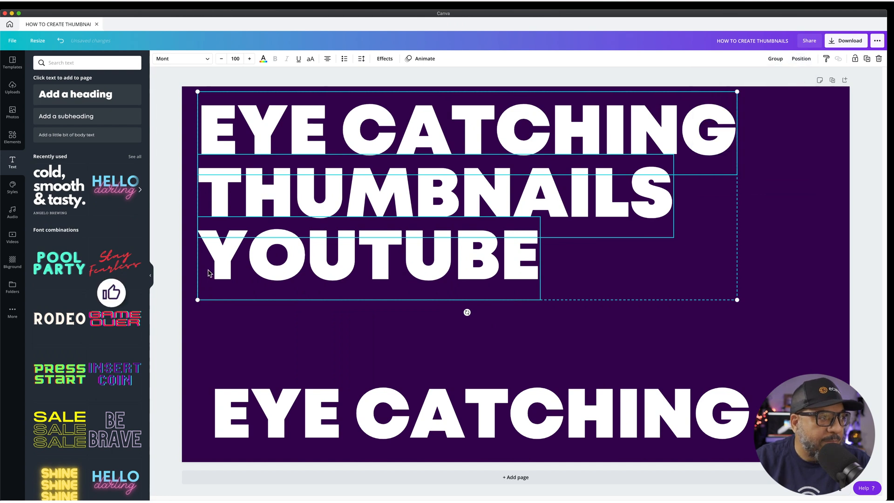
left_click(229, 318)
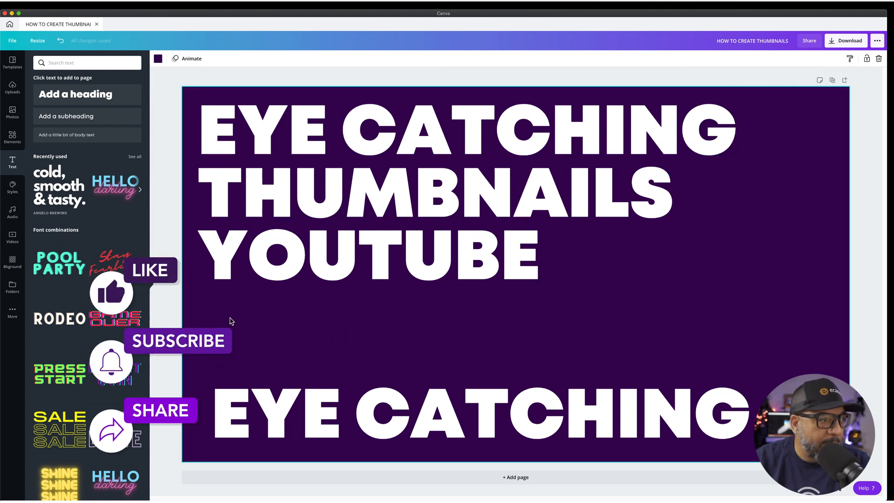
Step: Insert the word "for" before YOUTUBE in the third headline line
left_click(218, 263)
double_click(213, 263)
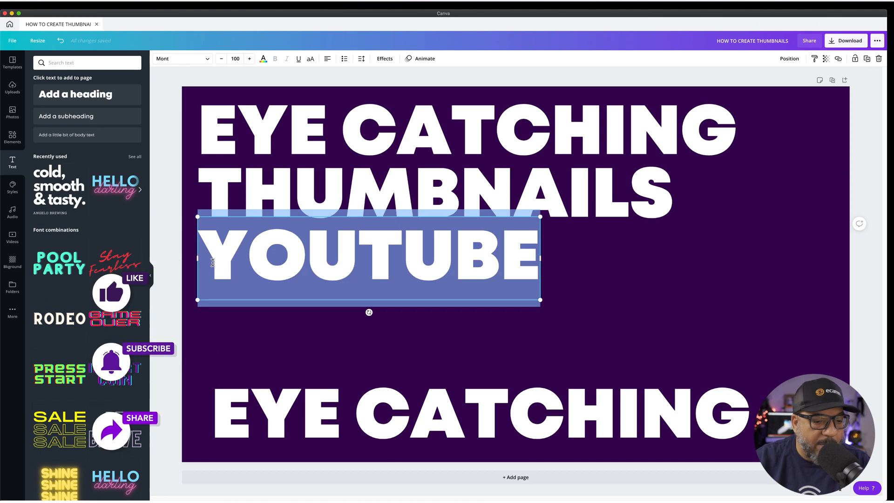
left_click(213, 263)
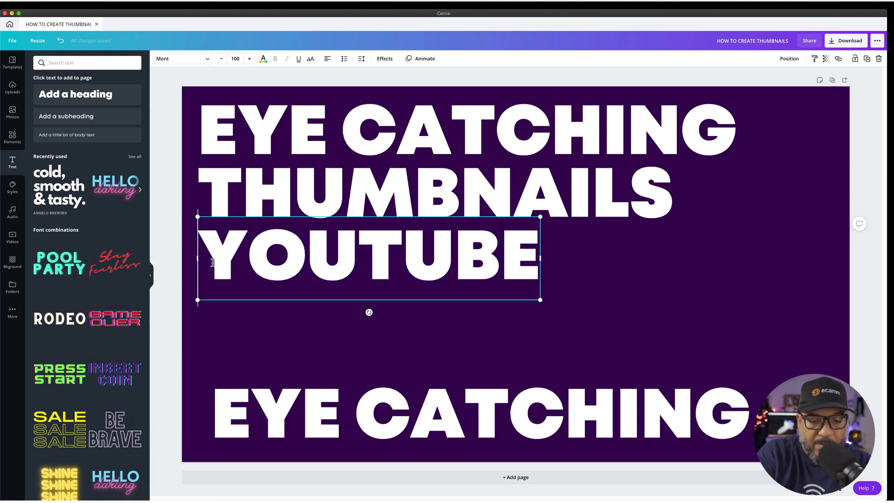
type("fot")
key("BackSpace")
key("BackSpace")
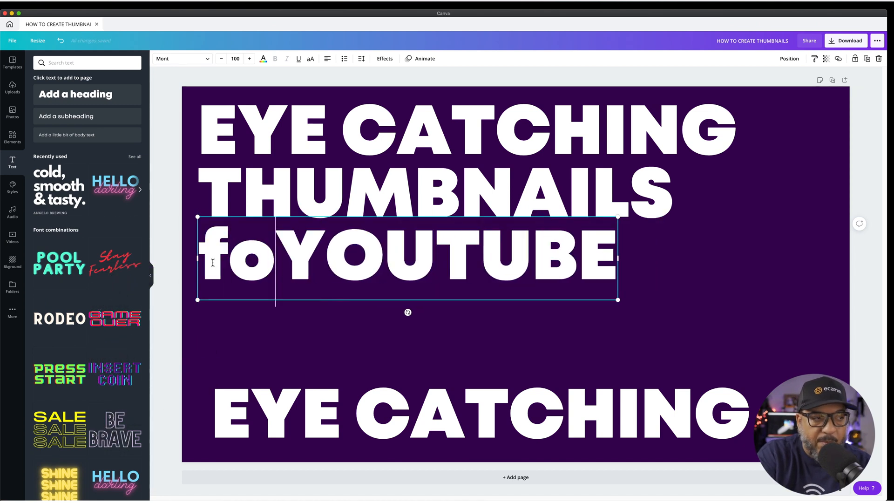
type("r")
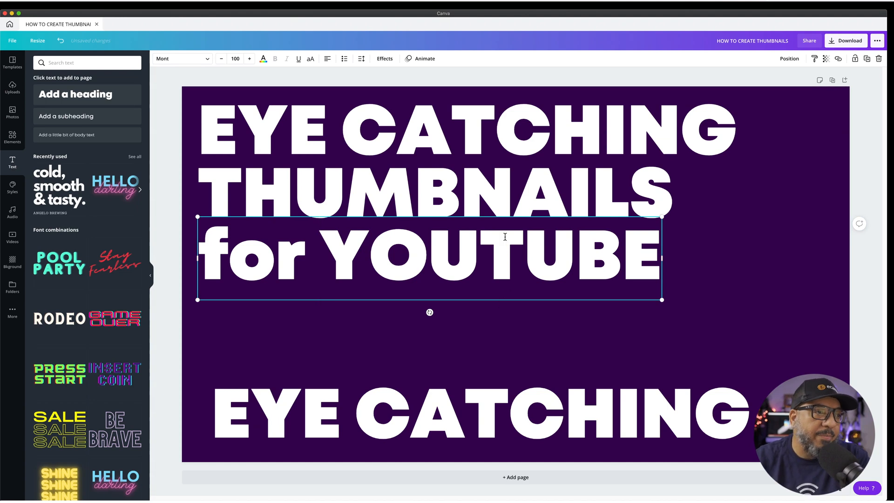
left_click(522, 317)
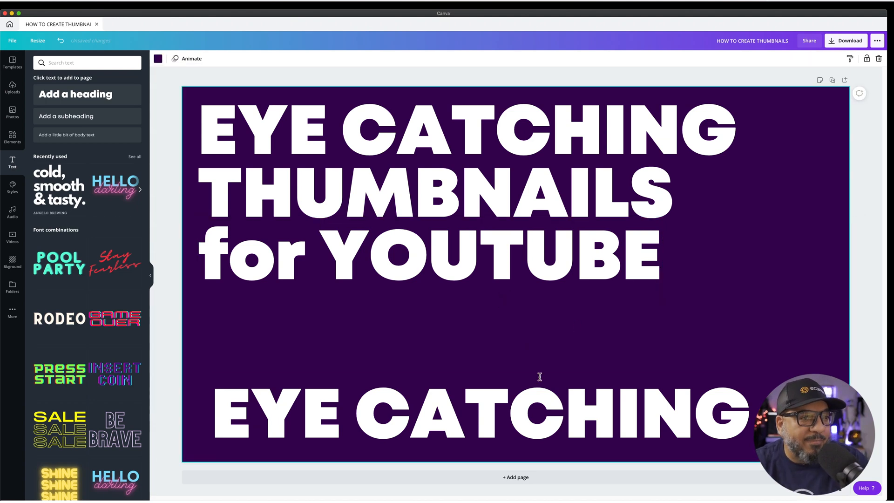
Step: Delete the spare EYE CATCHING line near the page's lower edge
left_click(502, 409)
key("Delete")
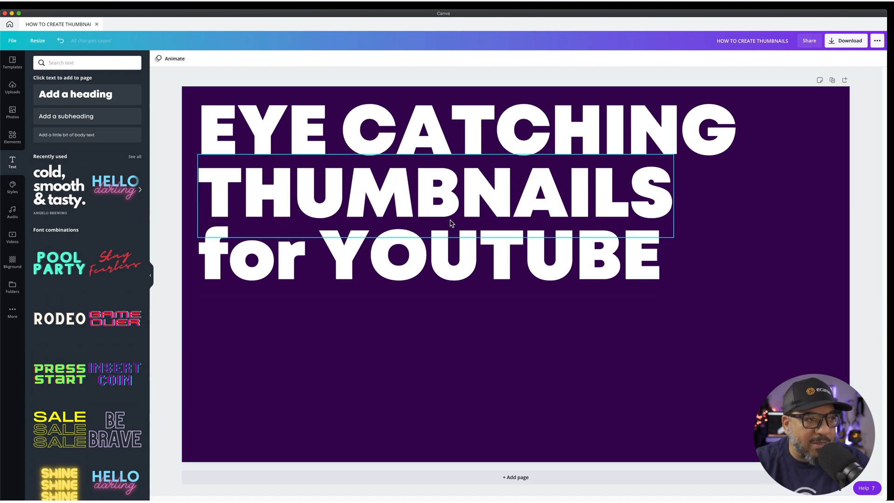
Step: Try Tidy up on the three headline lines together and undo the change
left_click(442, 256)
left_click(452, 193, "shift")
left_click(463, 140, "shift")
left_click(800, 59)
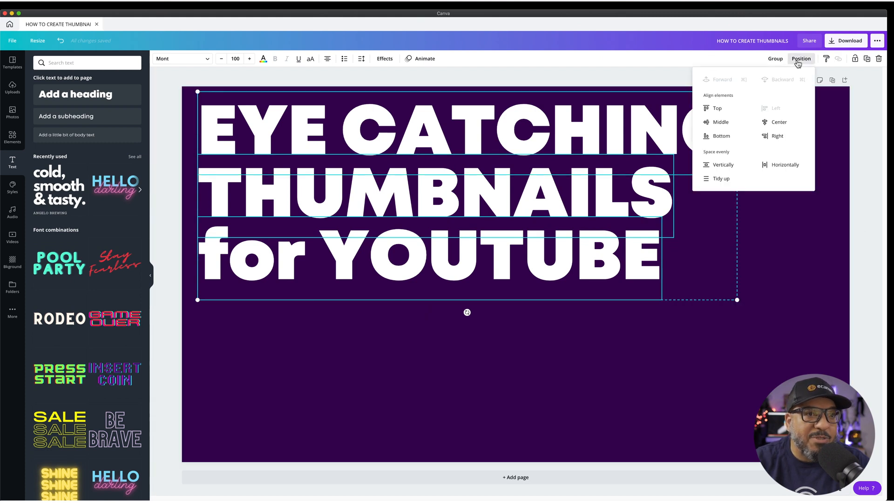
left_click(715, 179)
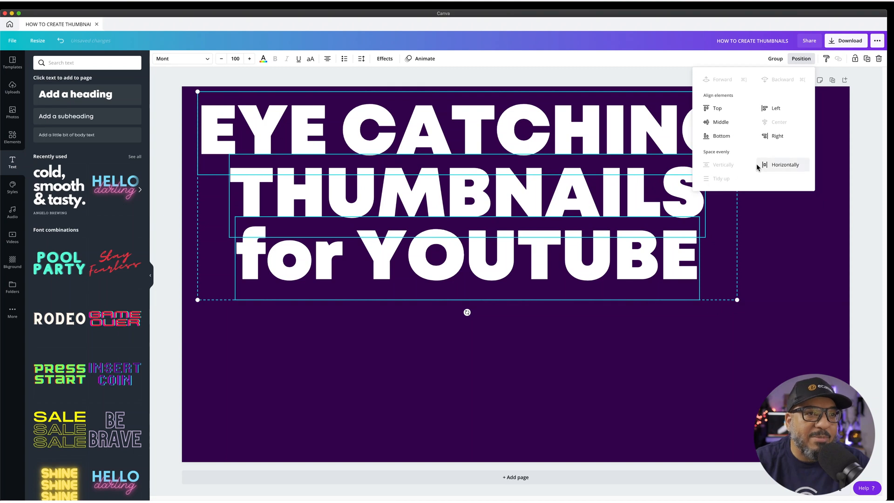
left_click(61, 41)
left_click(304, 366)
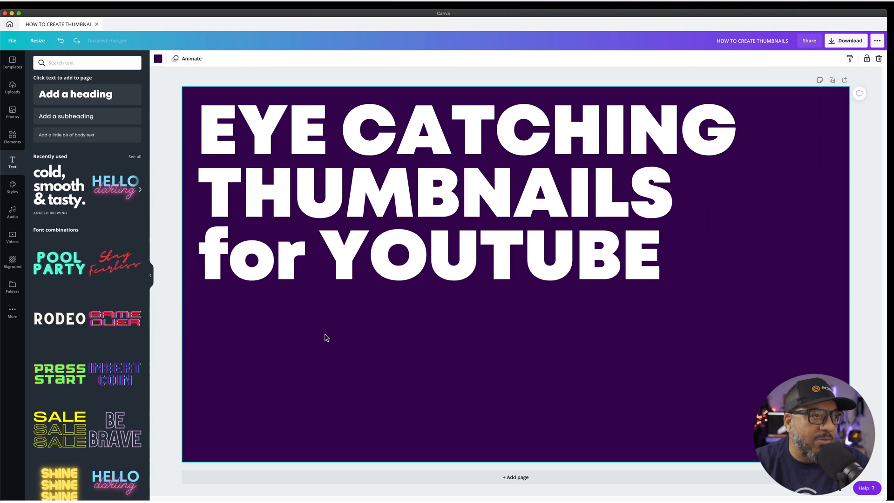
Step: Nudge the THUMBNAILS and for YOUTUBE lines down one large increment, and the for YOUTUBE line one more
left_click(379, 208)
left_click(396, 280, "shift")
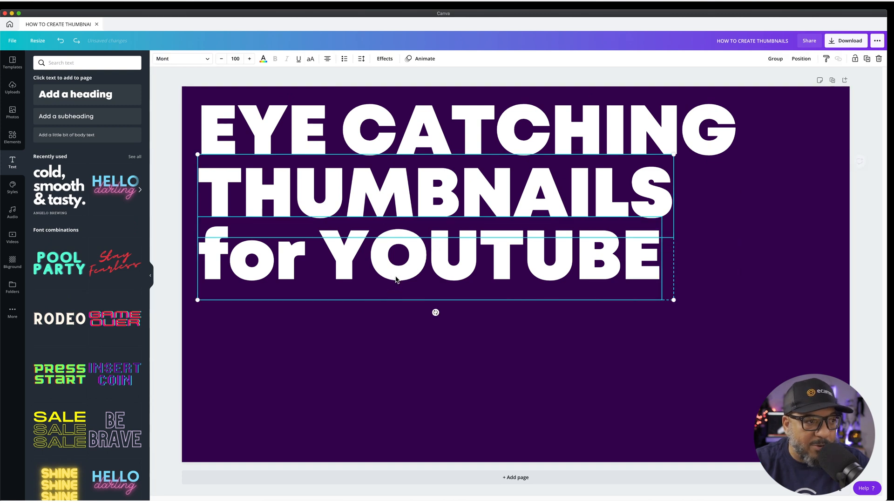
key("shift+Down")
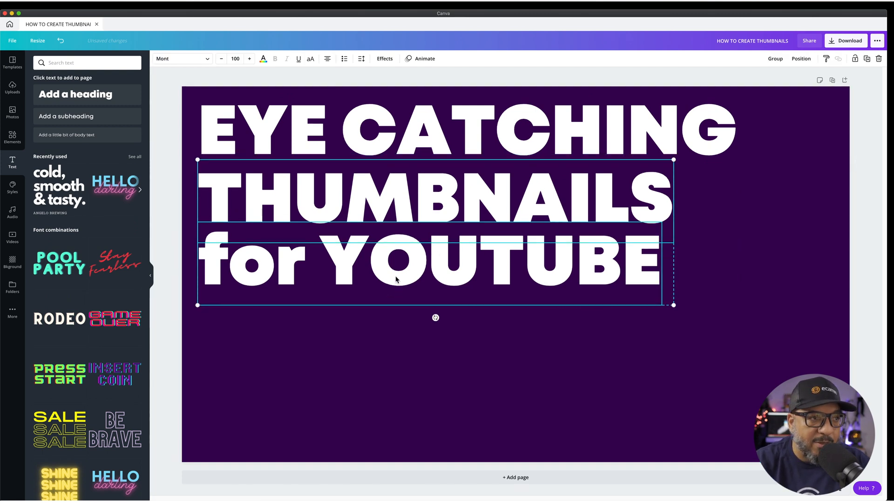
left_click(413, 325)
left_click(414, 278)
key("shift+Down")
left_click(413, 339)
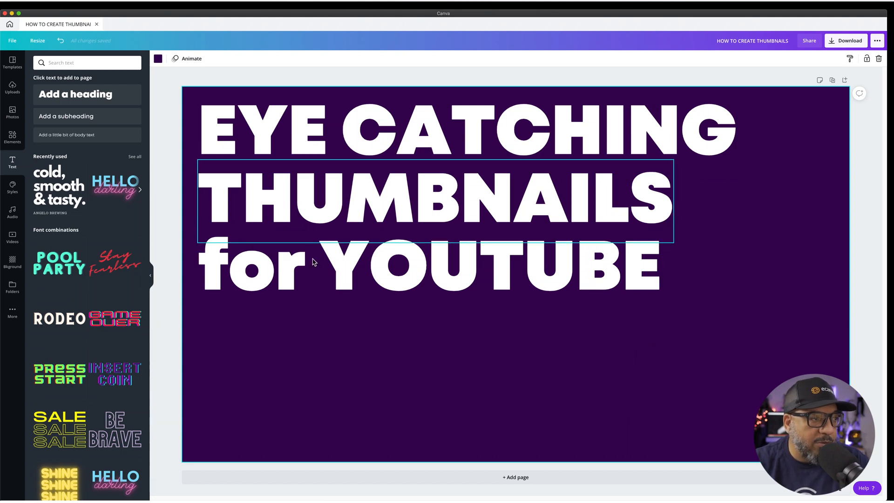
left_click(339, 273)
left_click(339, 357)
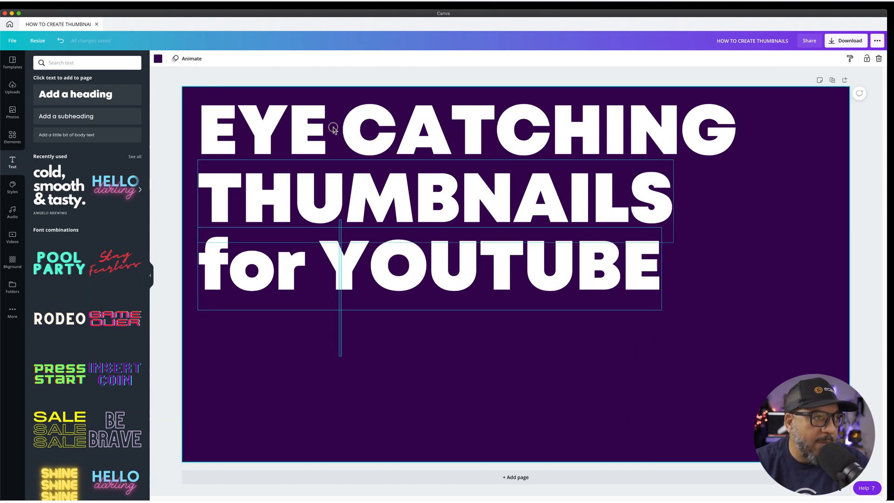
key("super+a")
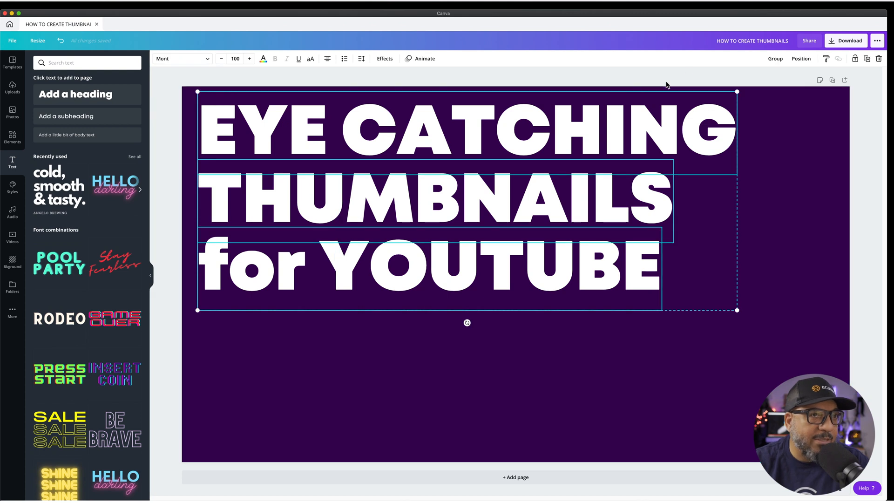
left_click(801, 58)
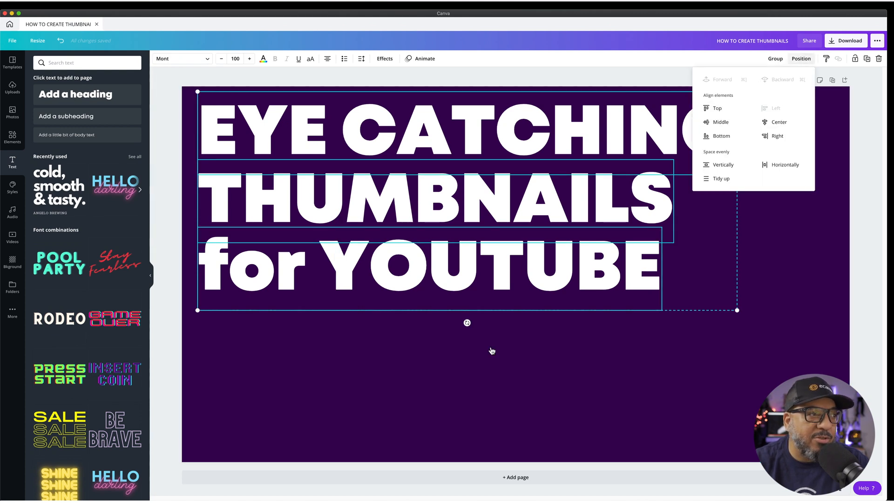
left_click(415, 361)
Step: Replace the lowercase "for" in the third headline line with uppercase "FOR"
left_click(284, 305)
double_click(272, 290)
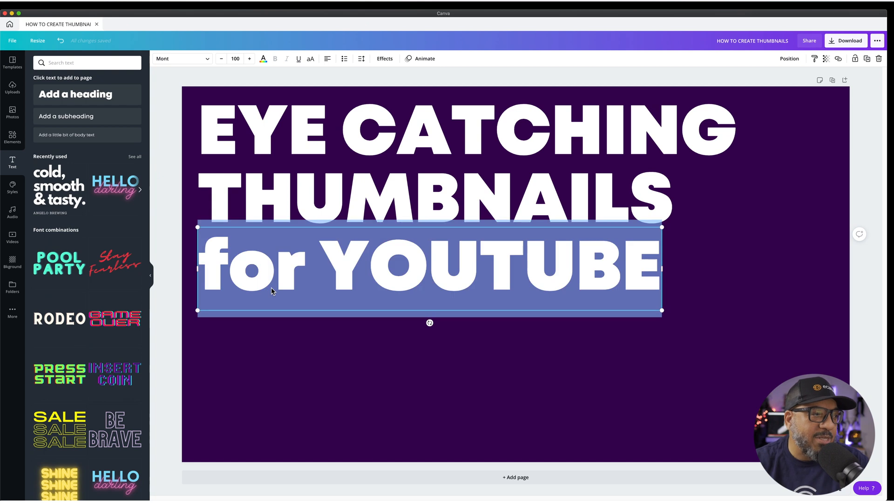
left_click(271, 288)
left_click_drag(305, 284, 207, 275)
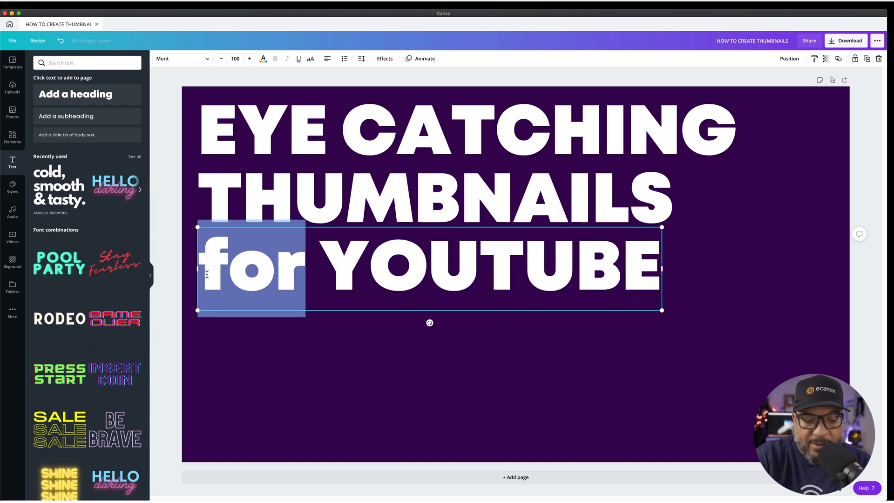
type("FOR")
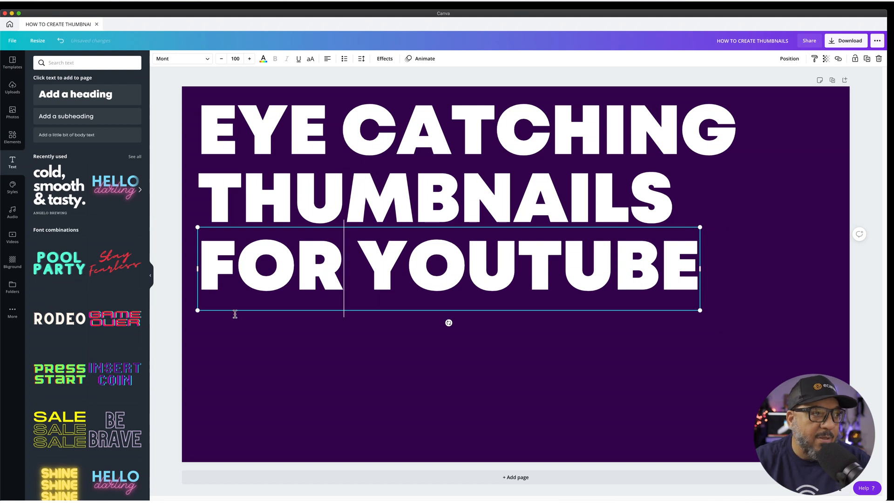
left_click(326, 376)
Step: Group the three headline lines and shrink the group to about 855 by 347, keeping its upper-left corner in place
key("super+a")
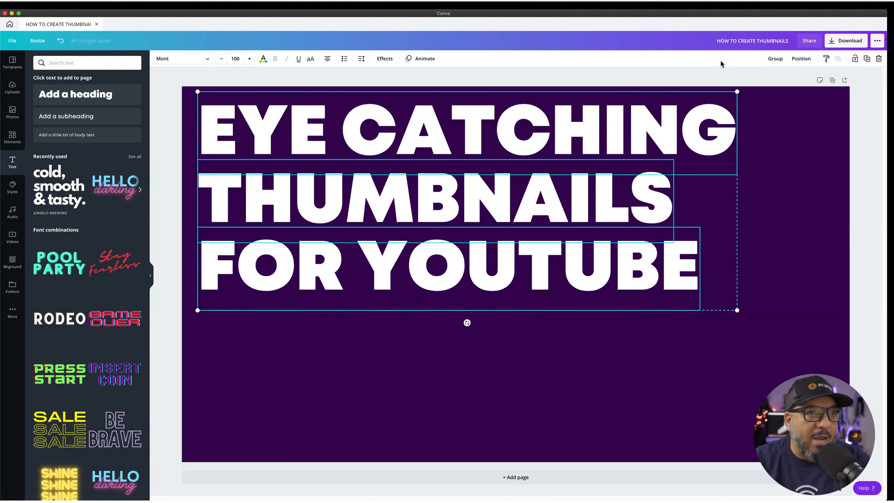
left_click(775, 58)
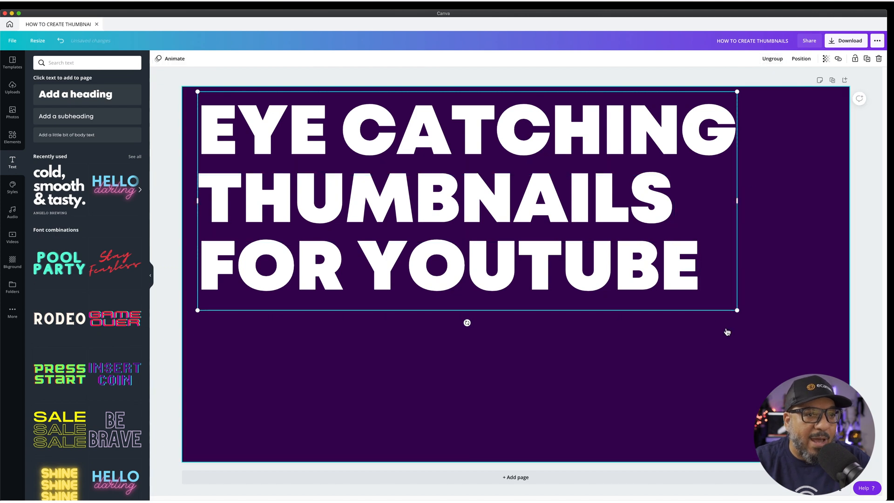
left_click_drag(737, 309, 644, 272)
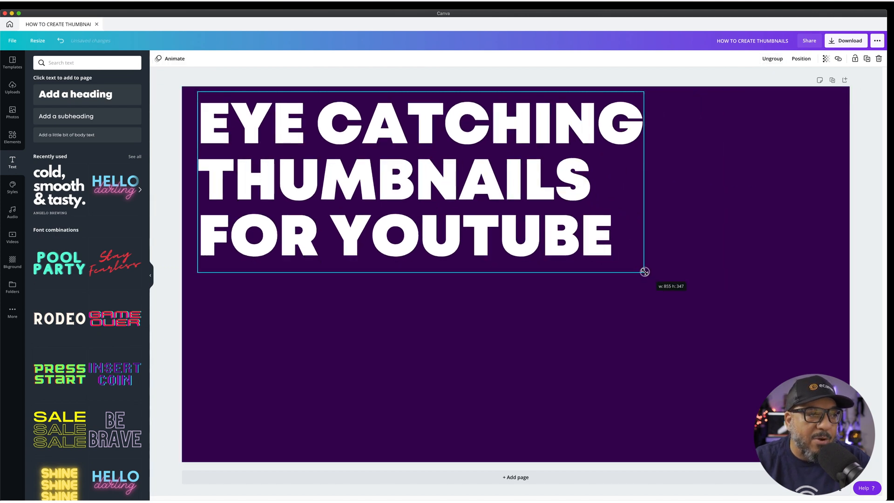
left_click(421, 372)
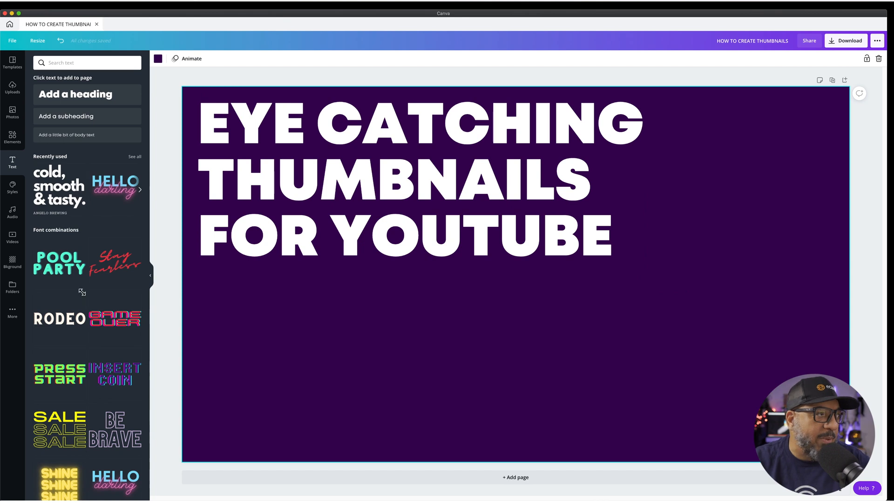
Step: Add the uploaded photo of the man framing with his hands and enlarge it to full page height along the right edge
left_click(12, 87)
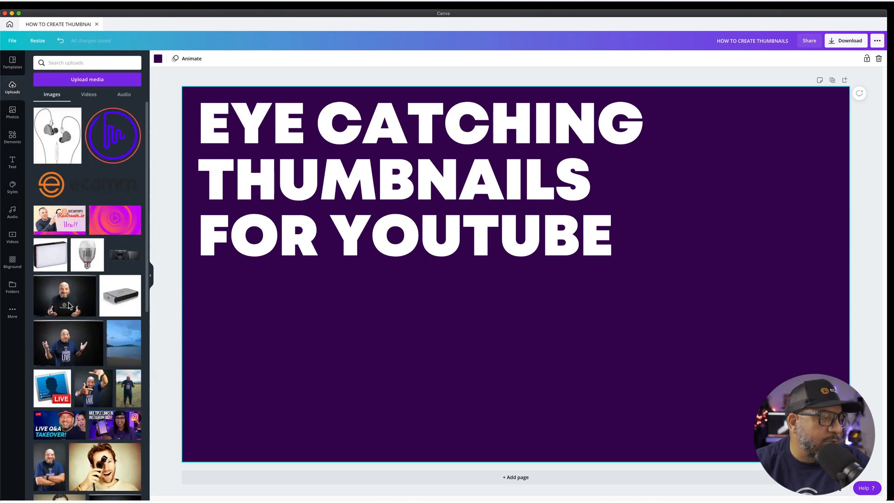
left_click(93, 389)
left_click_drag(530, 342, 721, 388)
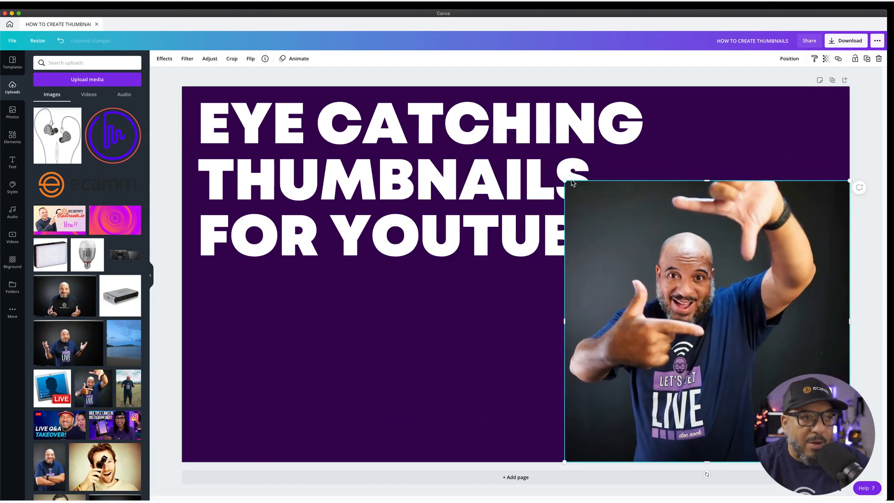
left_click_drag(565, 181, 480, 77)
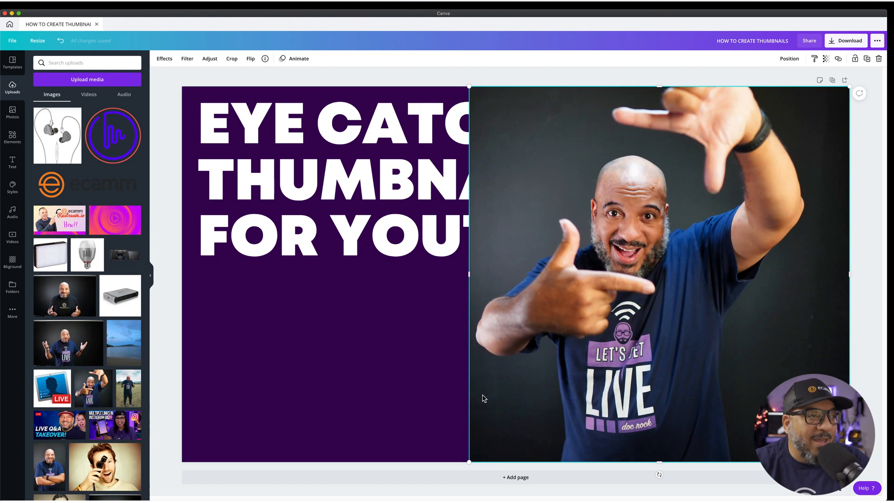
Step: Remove the background of the portrait photo and crop the empty strip off its right side
left_click(163, 58)
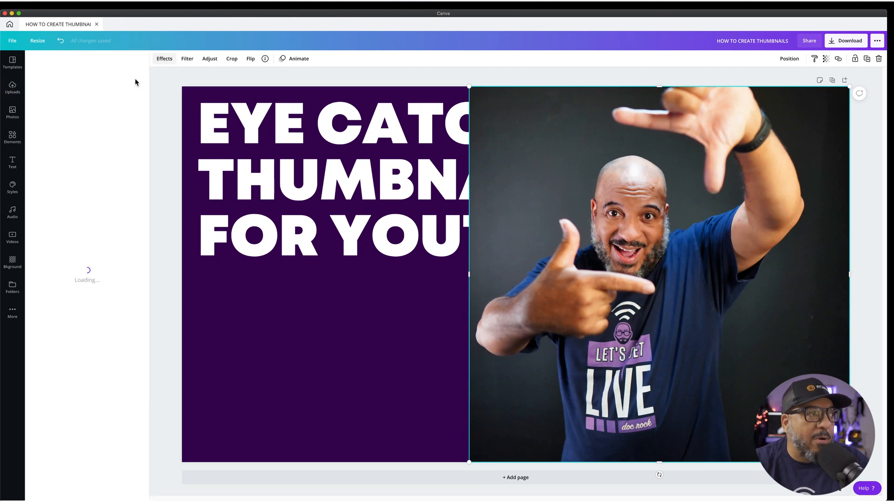
left_click(48, 92)
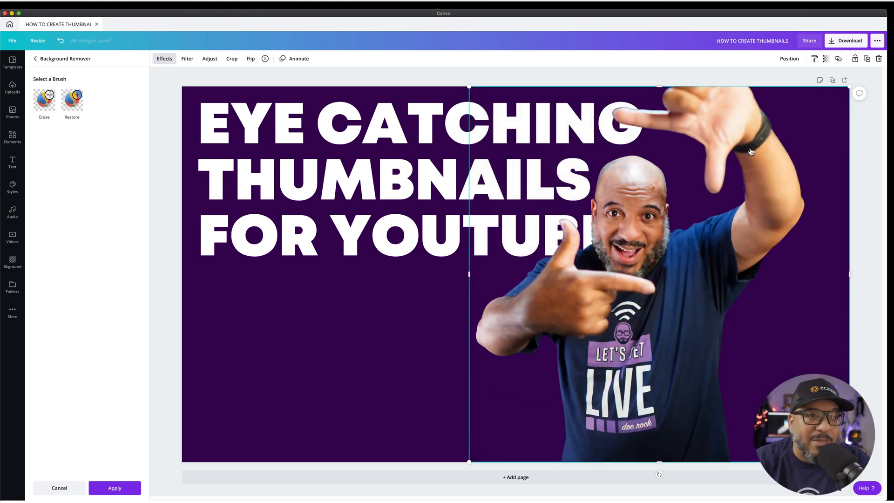
left_click_drag(849, 277, 808, 273)
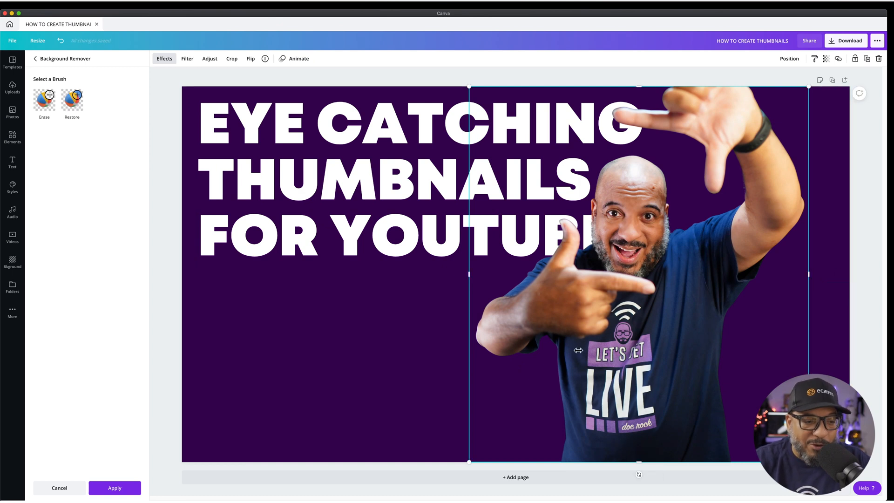
Step: Nudge the cut-out photo right in large increments until its frame meets the page's right edge
key("shift+Right")
key("shift+Right")
key("shift+Right")
key("shift+Right")
key("shift+Right")
key("shift+Right")
key("shift+Right")
key("shift+Right")
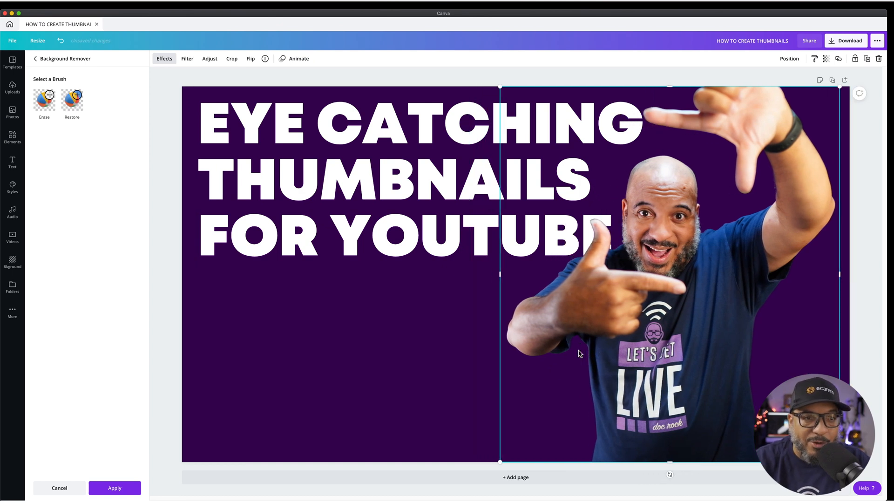
key("shift+Right")
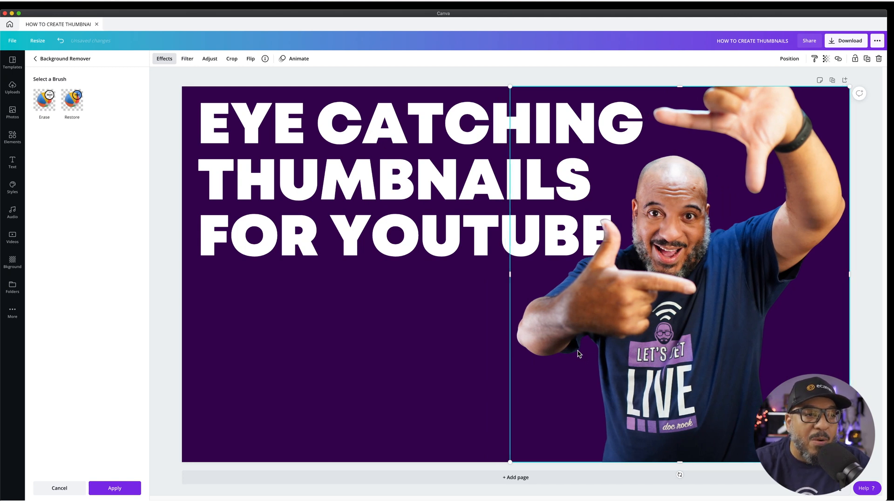
Step: Nudge the grouped headline one large increment left and one large increment up
left_click(434, 254)
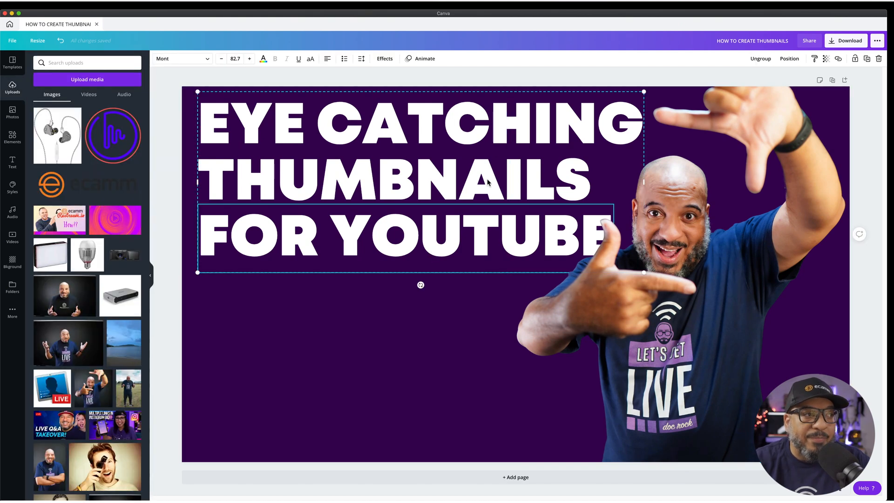
key("shift+Left")
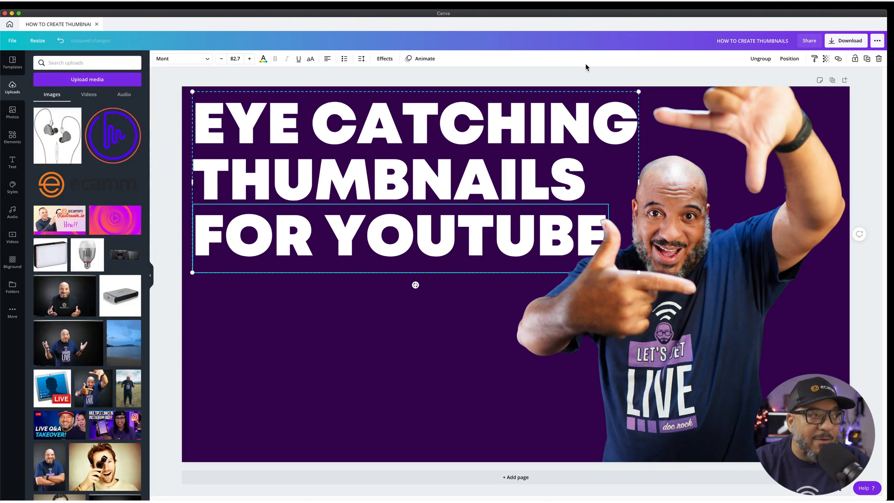
key("shift+Up")
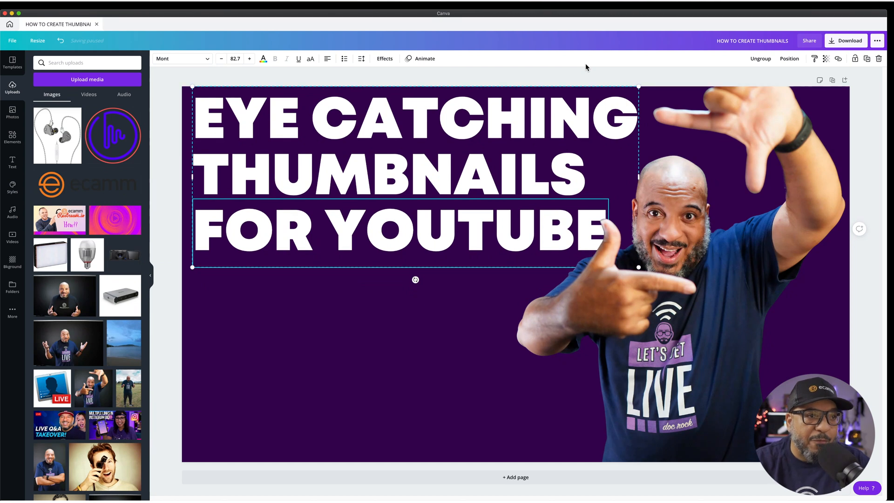
Step: Send the cut-out photo backward so it sits behind the headline group
key("Tab")
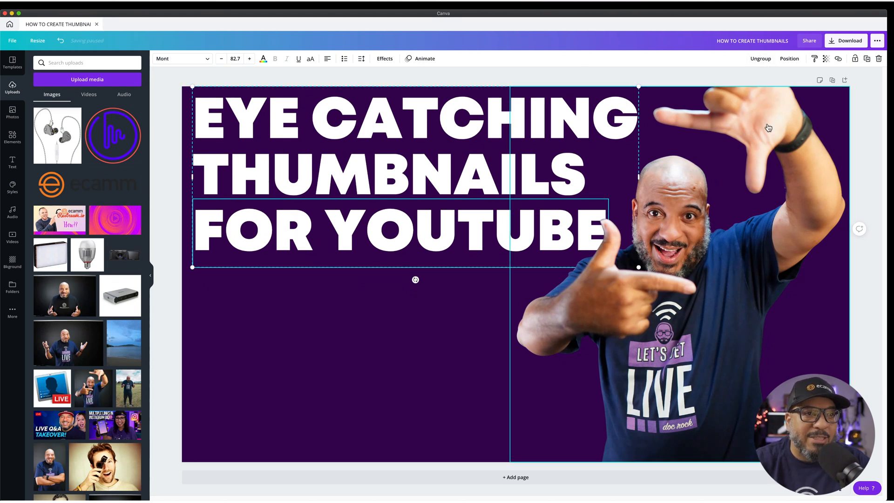
left_click(783, 59)
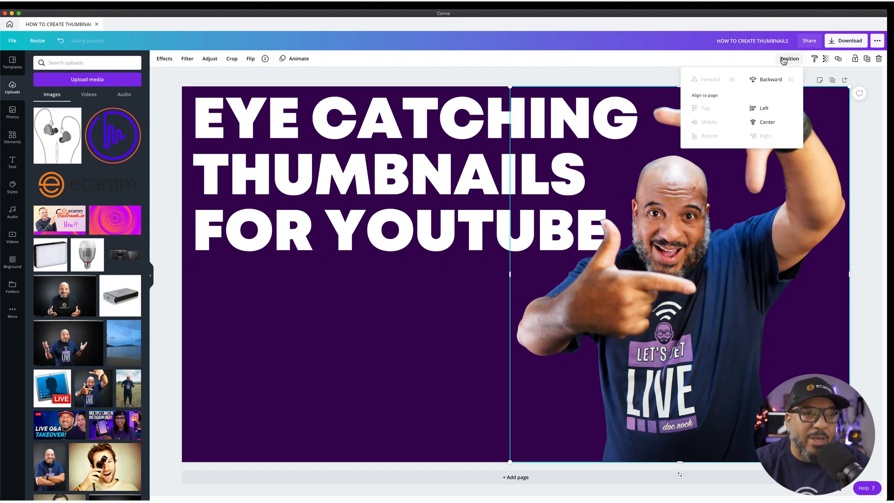
left_click(771, 81)
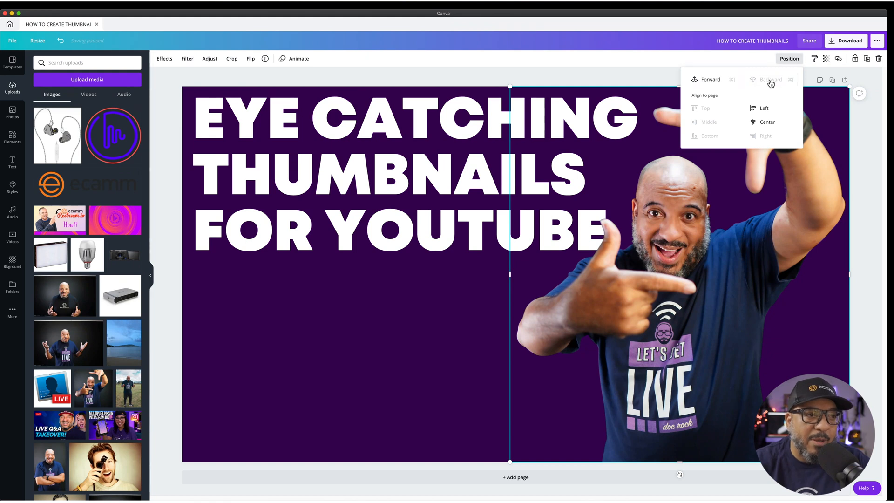
Step: Check the layer order of the headline group and the cut-out photo
left_click(669, 199)
left_click(426, 203)
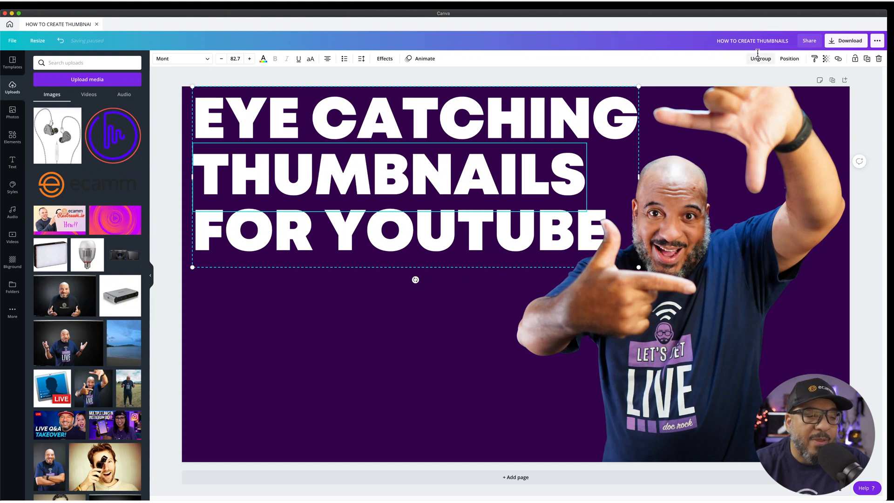
left_click(788, 60)
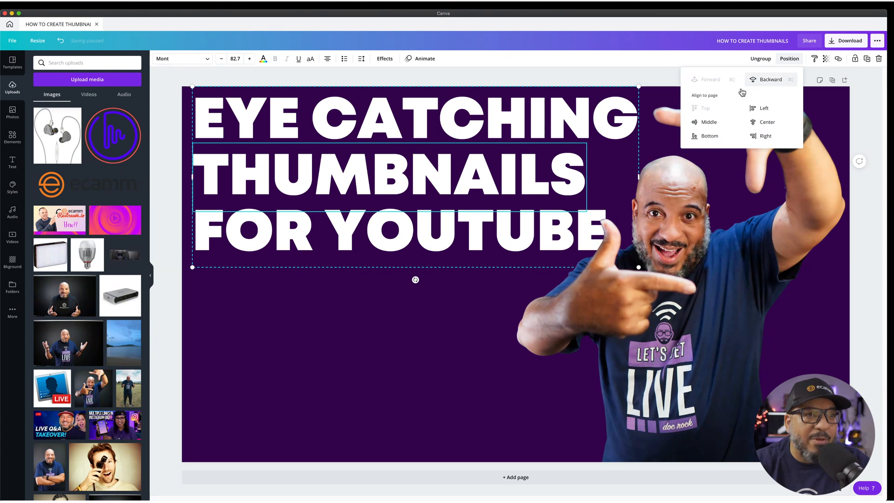
left_click(387, 267)
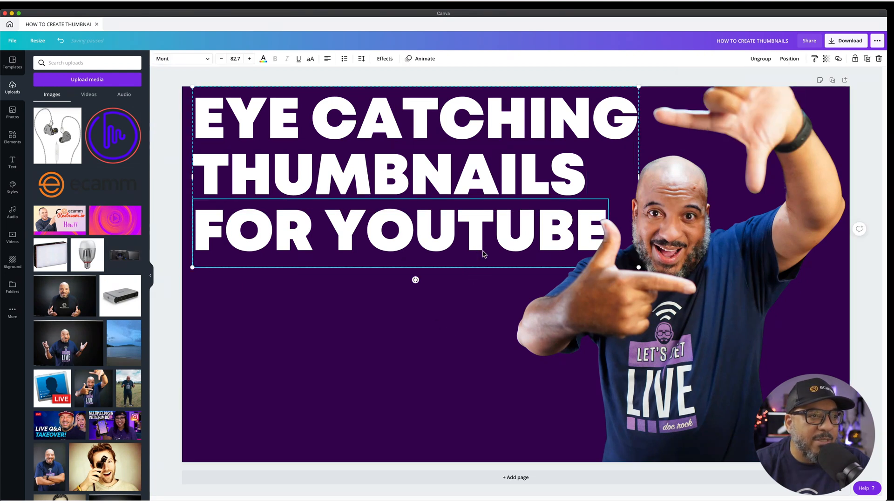
left_click(788, 59)
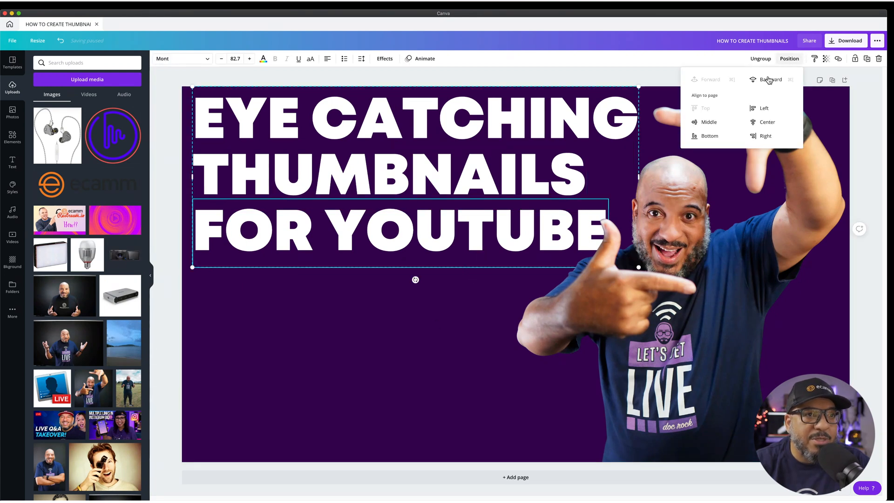
left_click(676, 314)
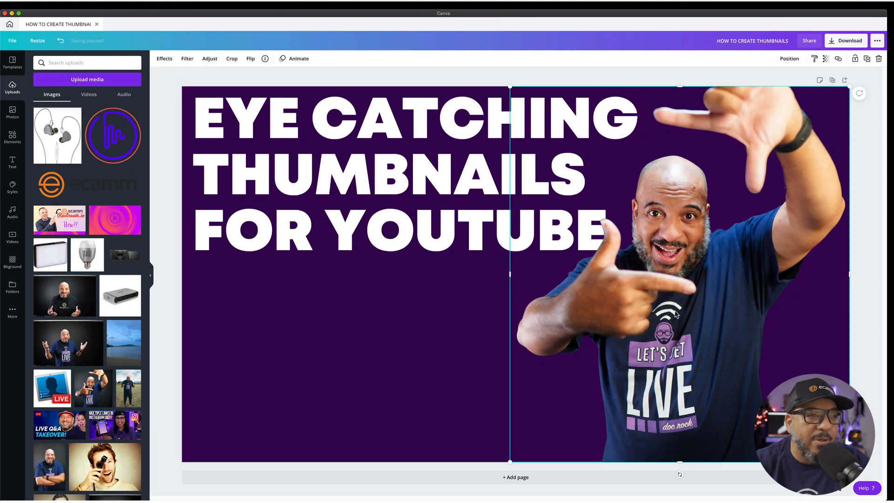
left_click(787, 60)
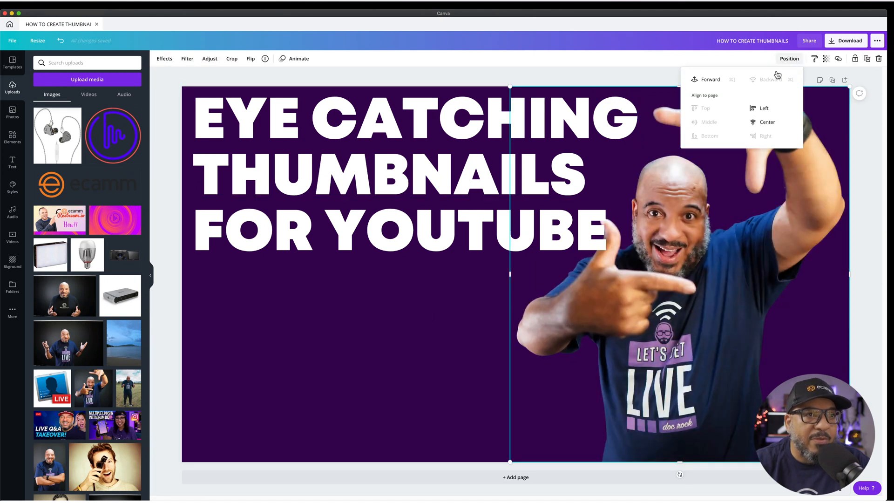
left_click(297, 283)
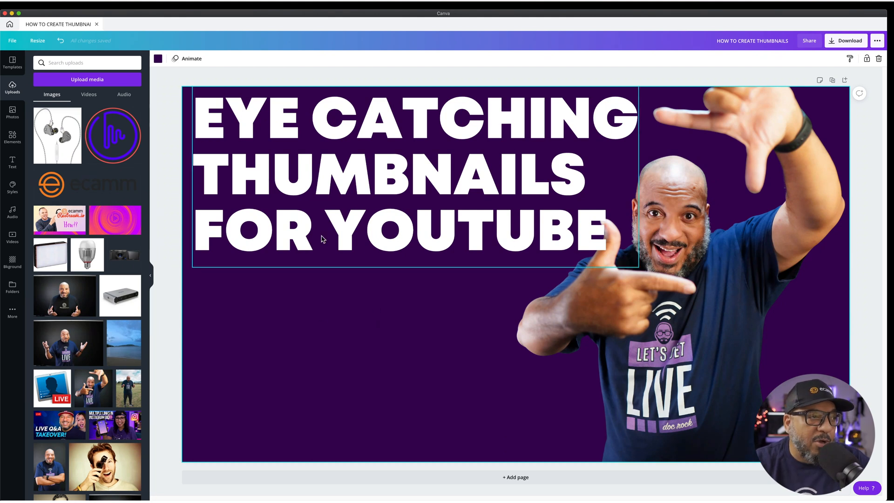
Step: Ungroup the headline lines and move THUMBNAILS and FOR YOUTUBE down to widen the line spacing
left_click(384, 241)
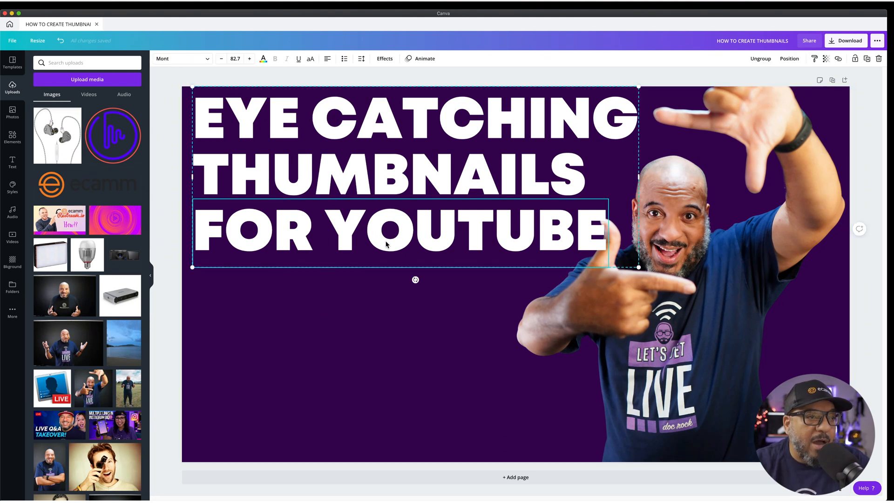
left_click(357, 337)
left_click(352, 191)
left_click(345, 225)
left_click_drag(343, 238, 343, 257)
left_click_drag(352, 182, 352, 192)
left_click_drag(341, 244, 345, 248)
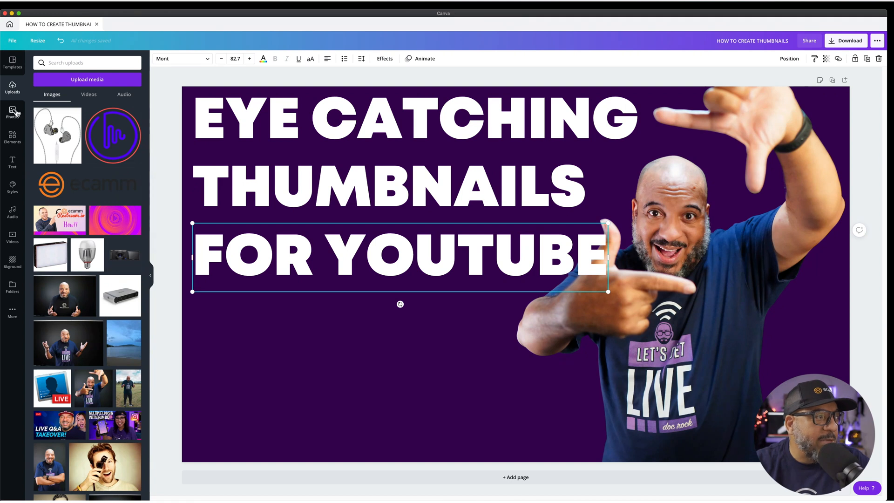
Step: Add a square shape as a thin dark red bar in the gap between the EYE CATCHING and THUMBNAILS lines
left_click(12, 137)
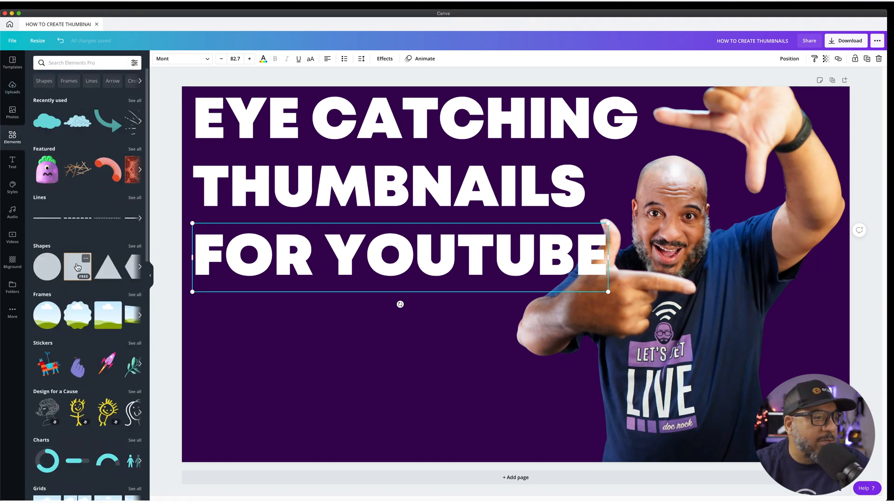
left_click(78, 266)
left_click_drag(514, 378, 446, 177)
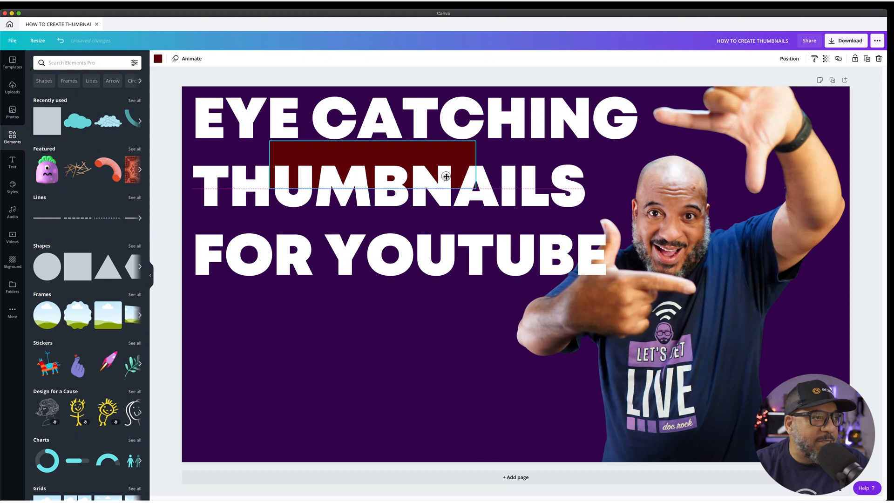
left_click_drag(446, 176, 444, 177)
Step: Move the THUMBNAILS line down below FOR YOUTUBE, clear of the dark red bar
left_click_drag(371, 186, 368, 210)
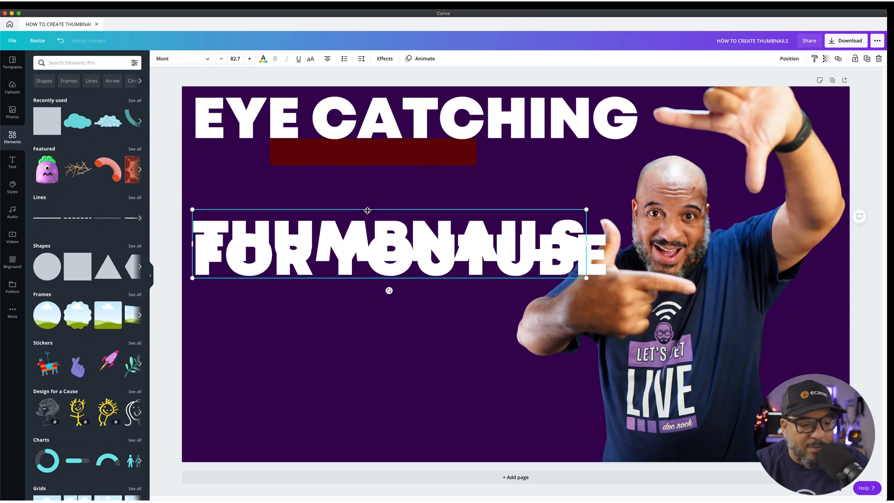
key("super+z")
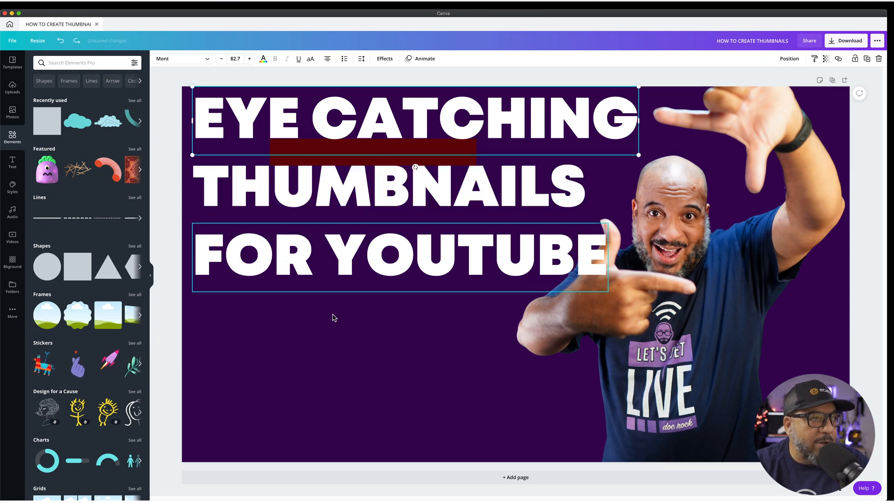
left_click(332, 316)
left_click(470, 153)
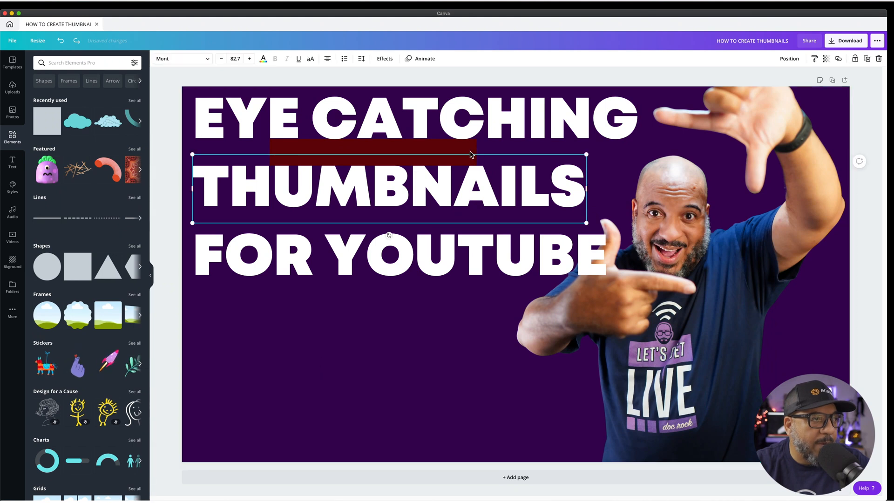
left_click(445, 242)
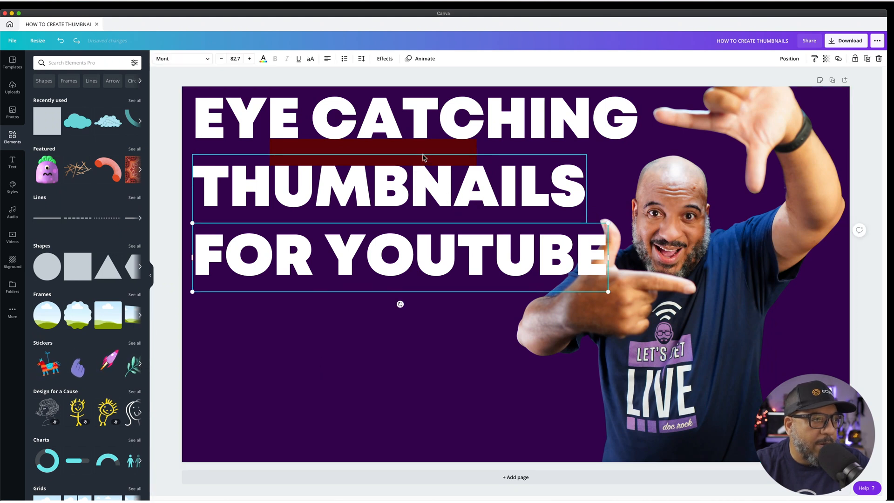
left_click_drag(422, 179, 392, 339)
Step: Try to reposition the dark red bar under EYE CATCHING and undo that move
left_click(373, 152)
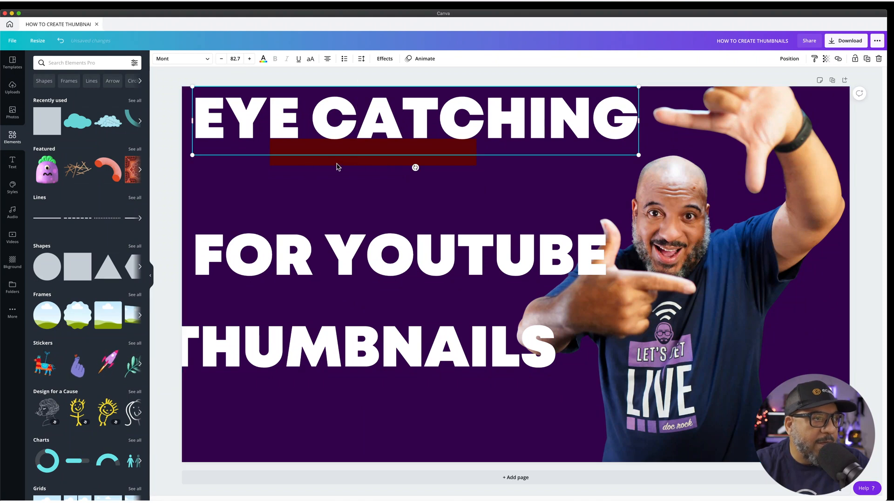
left_click(351, 174)
left_click(351, 170)
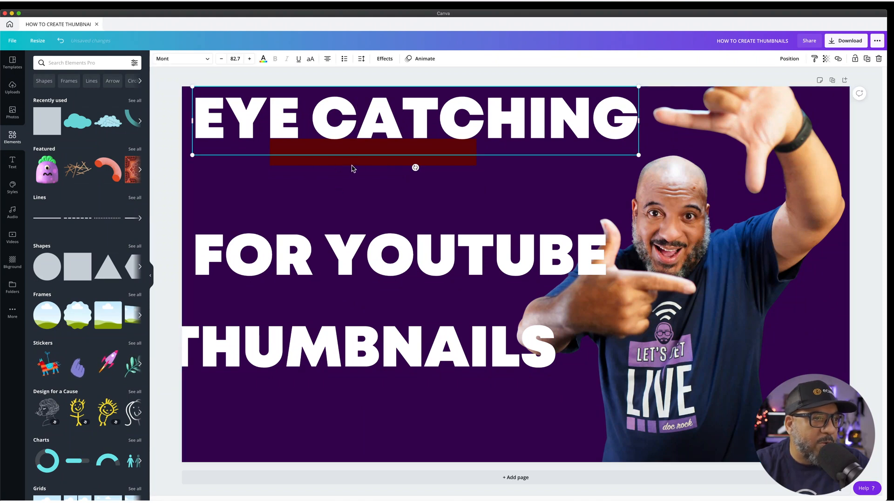
left_click(854, 58)
left_click(451, 164)
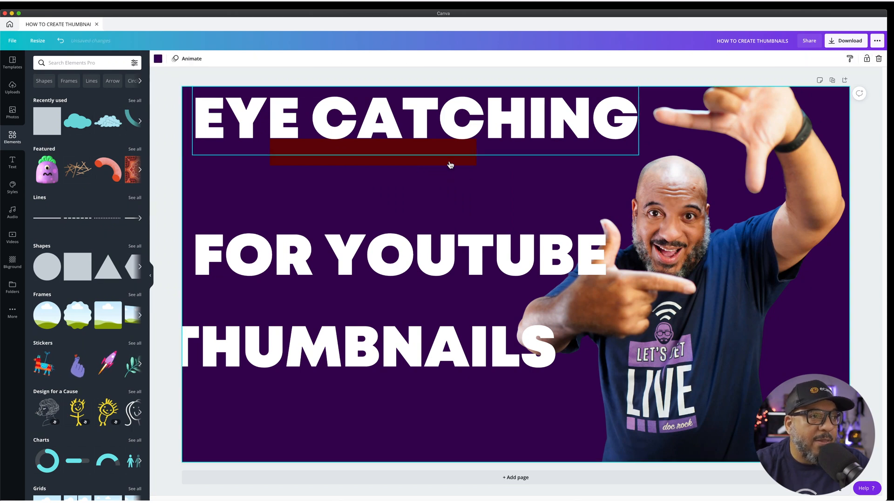
left_click_drag(450, 161, 515, 176)
key("super+z")
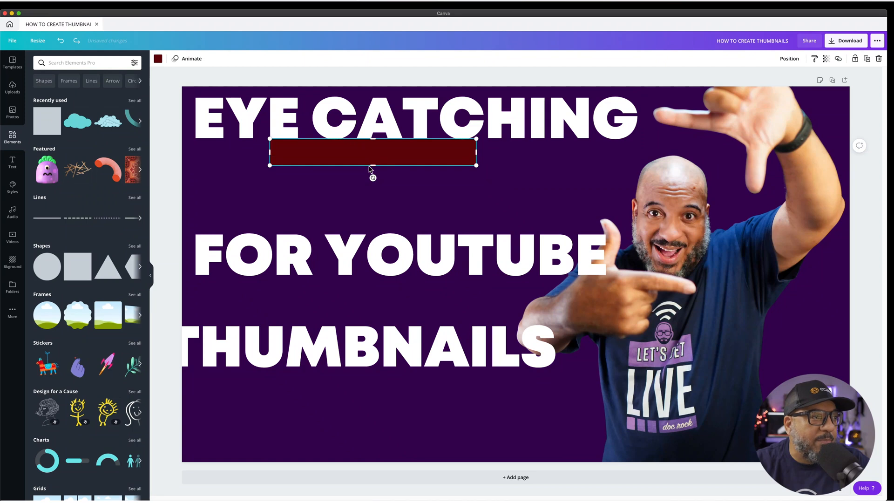
Step: Nudge the dark red bar right in large increments until it extends past the end of the EYE CATCHING line
key("shift+Right")
key("shift+Right")
key("shift+Right")
key("shift+Right")
key("shift+Right")
key("shift+Right")
key("shift+Right")
key("shift+Right")
key("shift+Right")
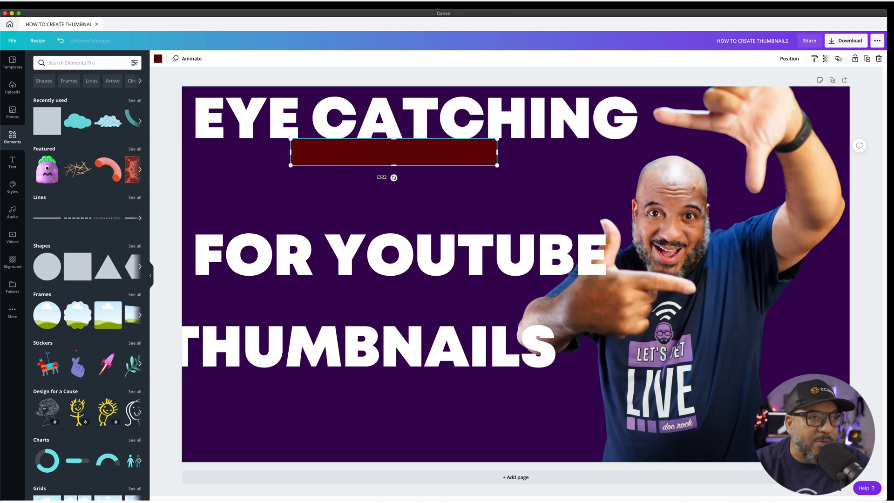
key("shift+Right")
key("shift+Right")
key("shift+Right")
key("shift+Right")
key("shift+Right")
key("shift+Right")
key("shift+Right")
key("shift+Right")
key("shift+Right")
key("shift+Right")
key("shift+Right")
key("shift+Right")
key("shift+Right")
key("shift+Right")
key("shift+Right")
key("shift+Right")
key("shift+Right")
key("shift+Right")
key("shift+Right")
key("shift+Right")
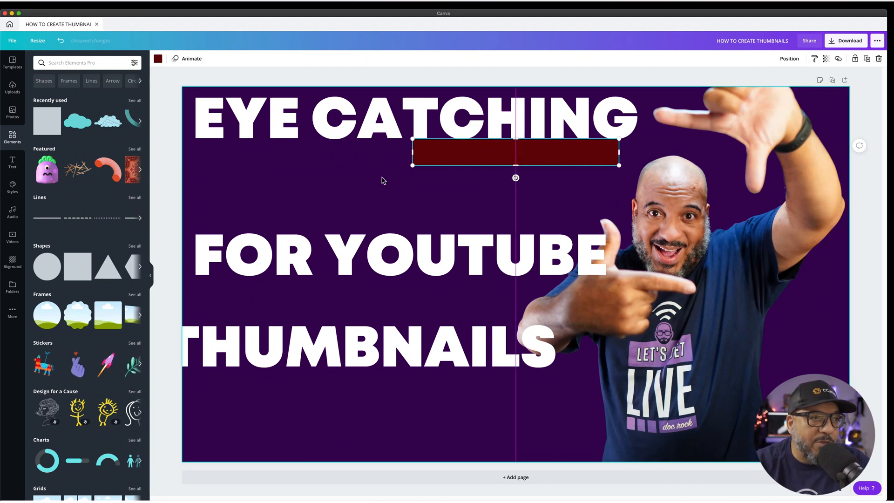
key("shift+Right")
key("shift+Right")
key("shift+Right")
key("shift+Right")
key("shift+Right")
key("shift+Right")
key("shift+Right")
key("shift+Right")
key("shift+Right")
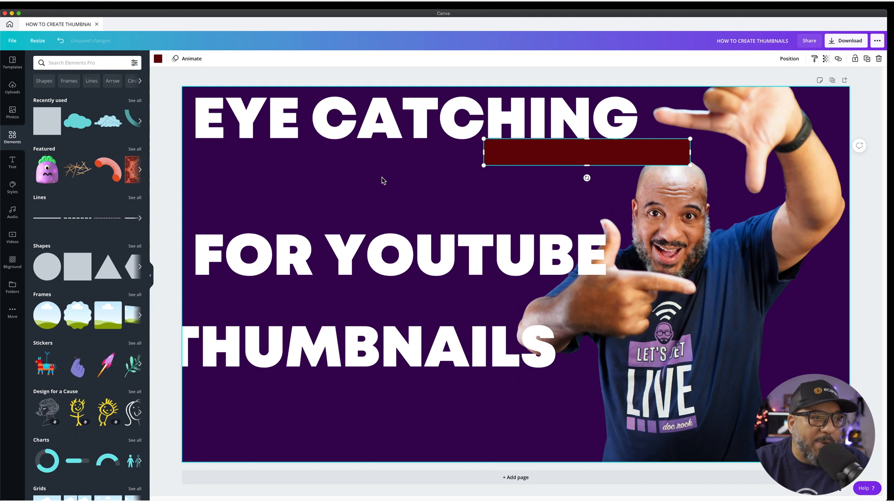
Step: Move FOR YOUTUBE and THUMBNAILS up in turn, using the dark red bar as a spacer to keep equal gaps and aligned left edges
left_click_drag(560, 257, 562, 200)
left_click(660, 164)
left_click_drag(661, 156, 658, 236)
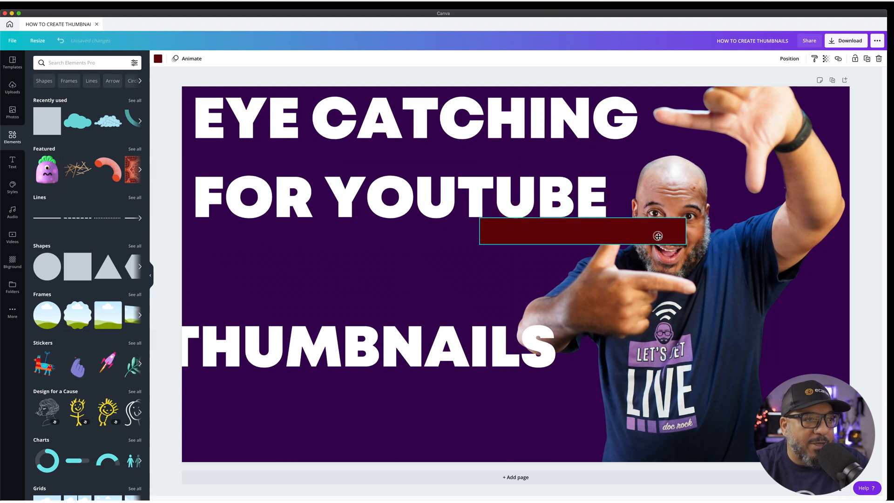
left_click(457, 373)
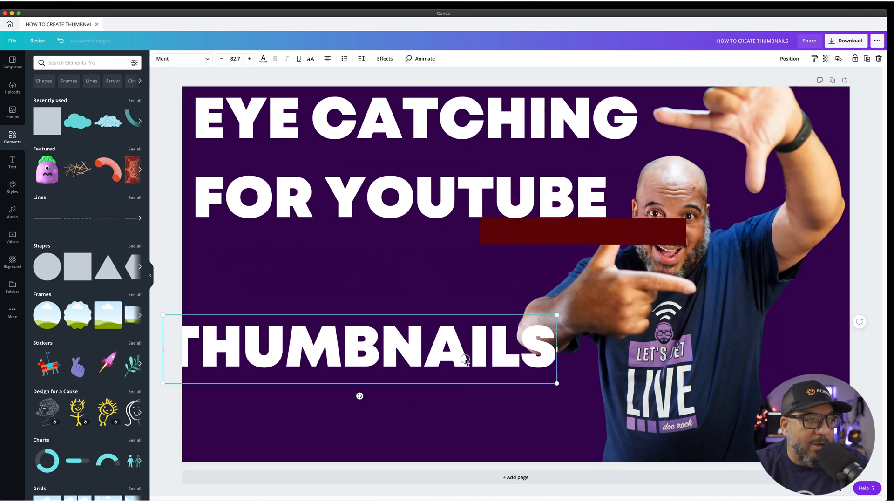
left_click_drag(468, 361, 498, 289)
Step: Recheck the gap between EYE CATCHING and FOR YOUTUBE with the dark red bar and delete the bar
left_click_drag(596, 237, 650, 149)
left_click(552, 197)
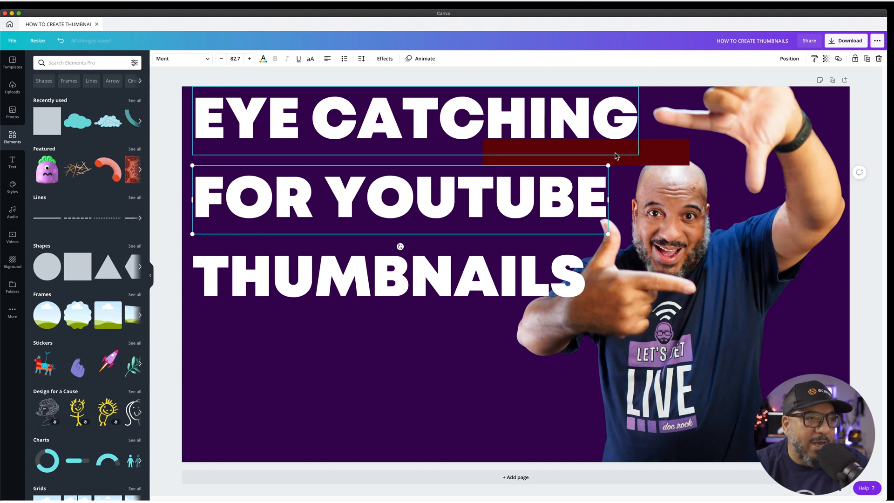
left_click(664, 156)
key("Delete")
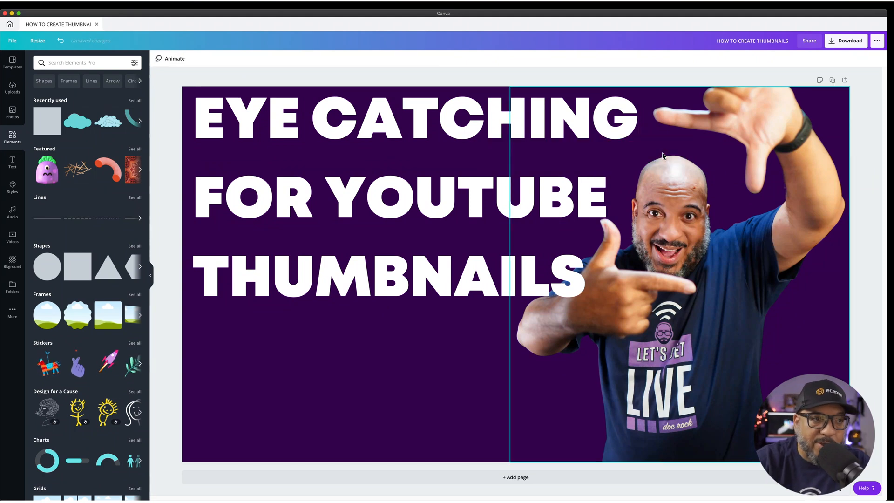
left_click_drag(327, 75, 311, 358)
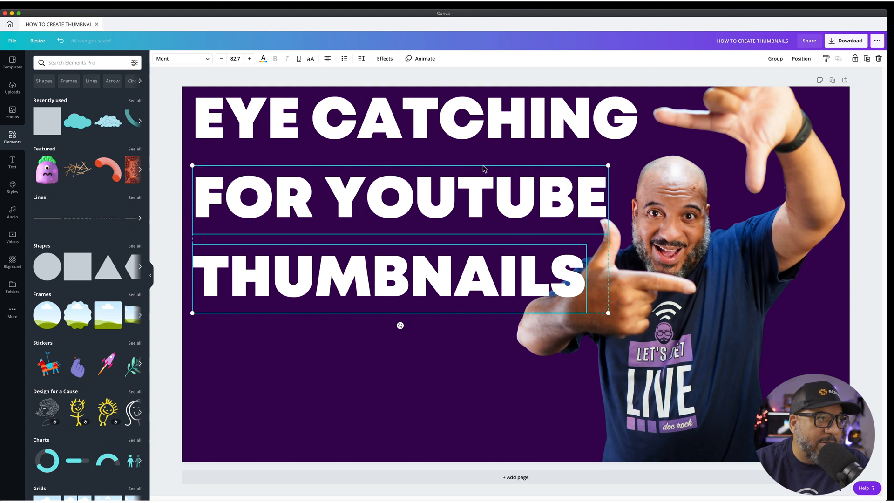
left_click(797, 61)
left_click(594, 77)
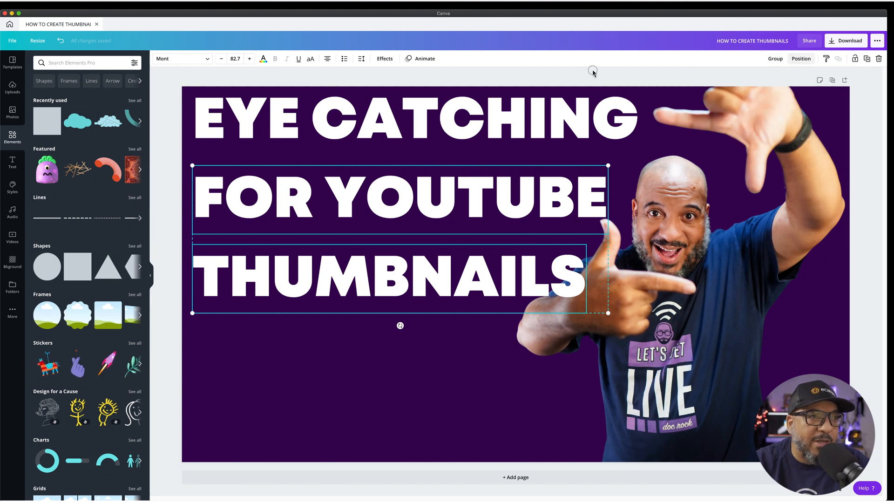
left_click(388, 397)
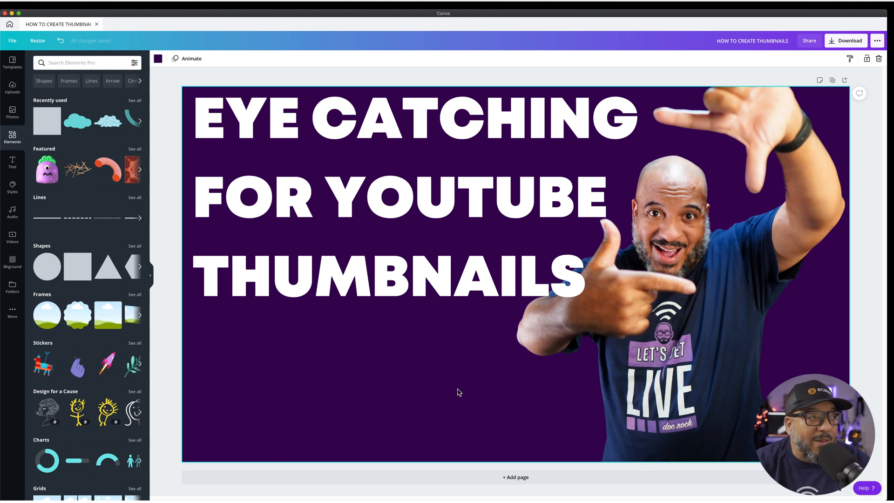
Step: Look through the uploaded images for the LET'S GET LIVE logo
left_click(14, 92)
scroll(92, 337, "down", 5)
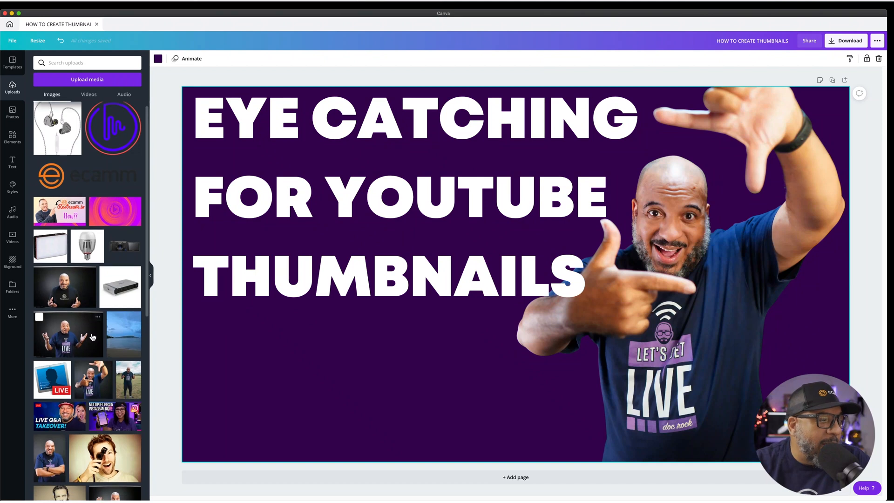
scroll(93, 337, "down", 7)
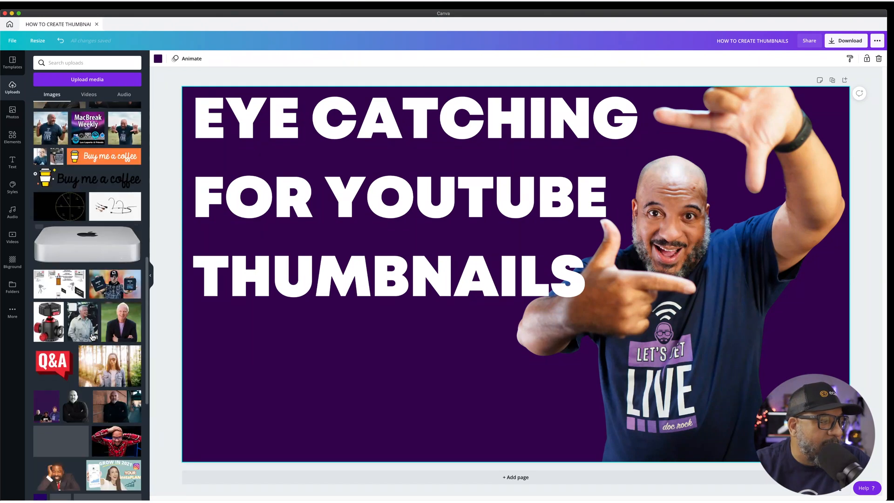
scroll(116, 392, "down", 6)
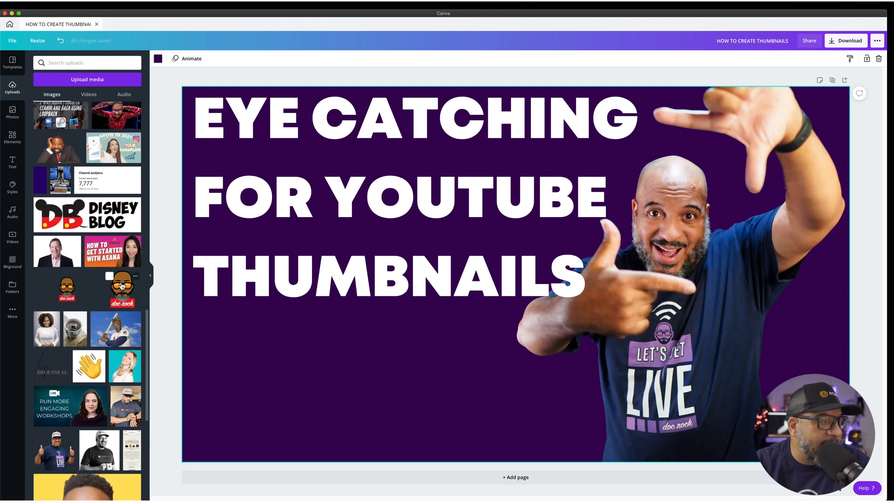
scroll(121, 321, "up", 12)
scroll(116, 309, "up", 7)
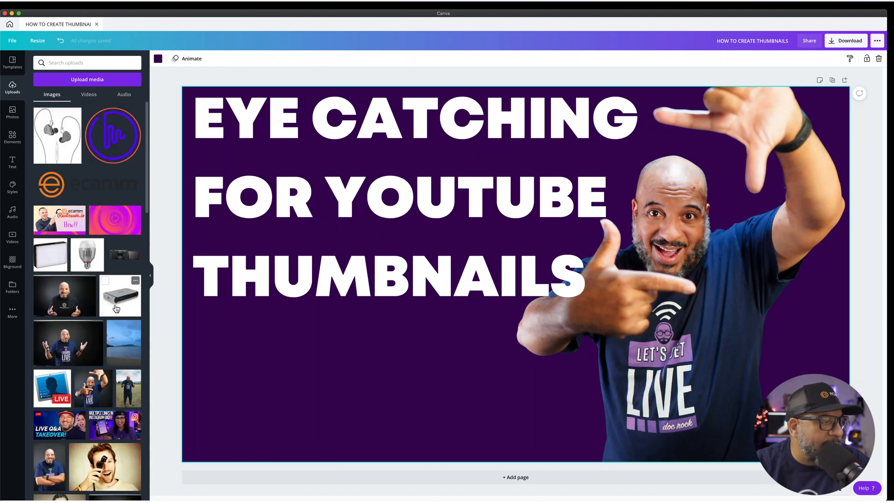
Step: Copy the LET'S GET LIVE logo from the THE BEST VLOGGING KIT 2021 design, leaving its portrait in place, and return to the HOW TO CREATE THUMBNAILS design
left_click(10, 25)
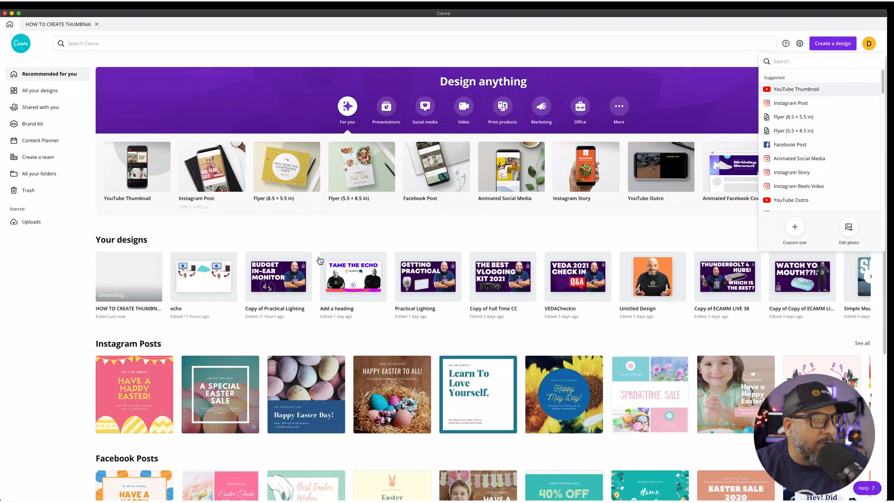
left_click(501, 280)
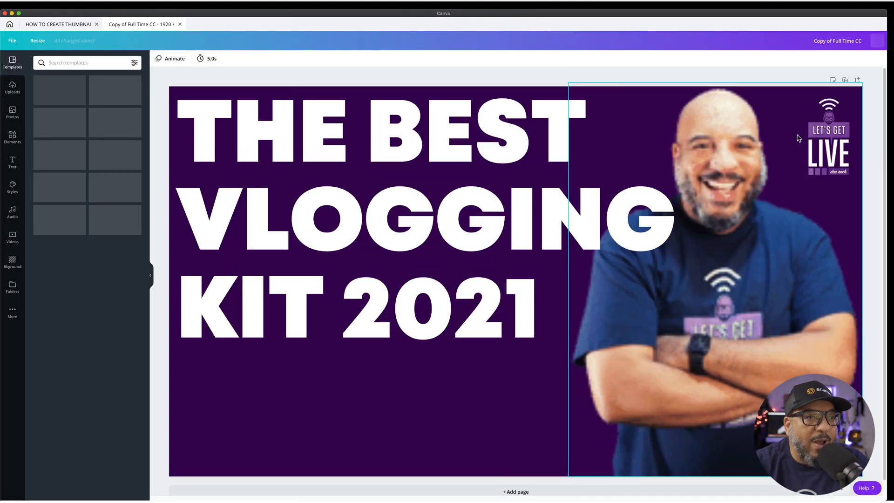
left_click(830, 137)
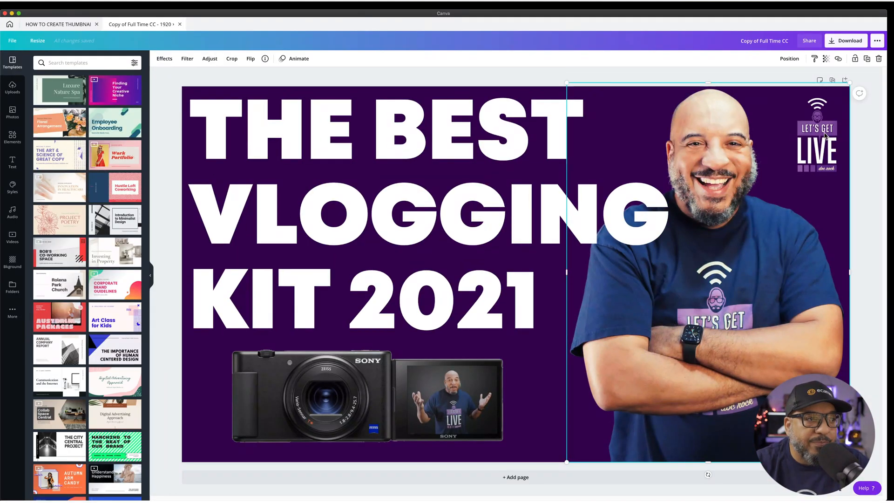
left_click(861, 144)
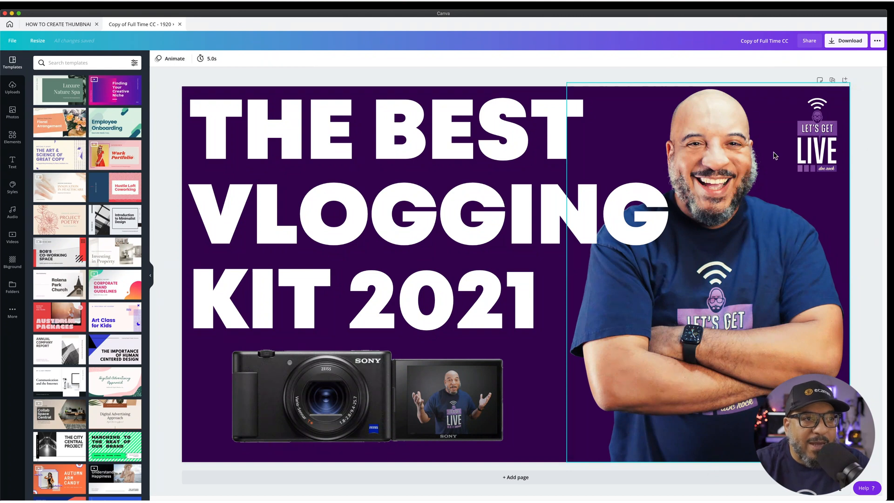
left_click(714, 233)
left_click_drag(714, 233, 623, 237)
left_click(829, 124)
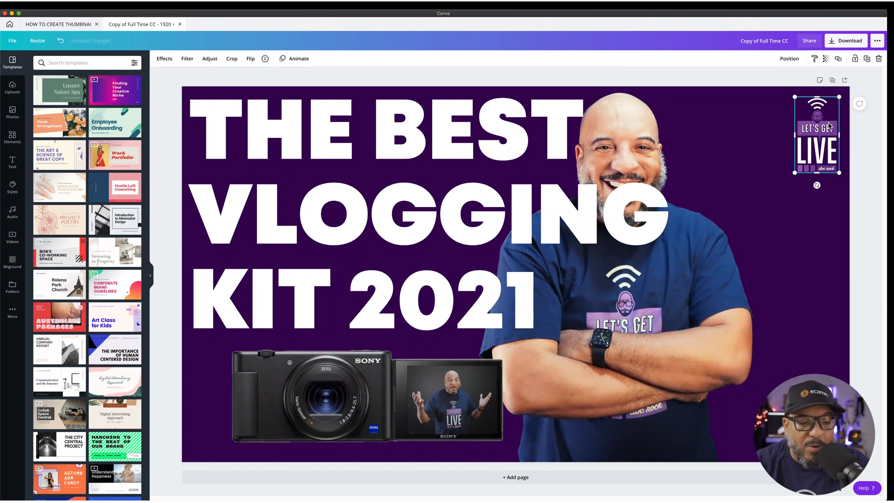
key("super+z")
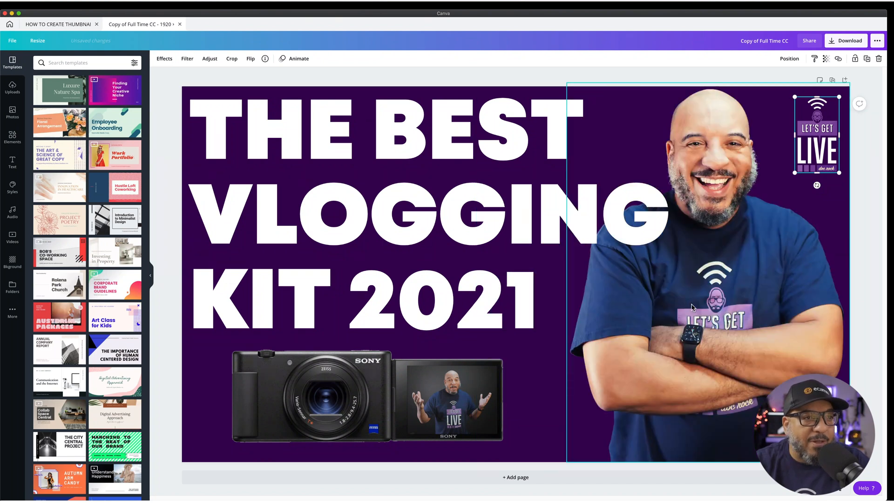
left_click(9, 27)
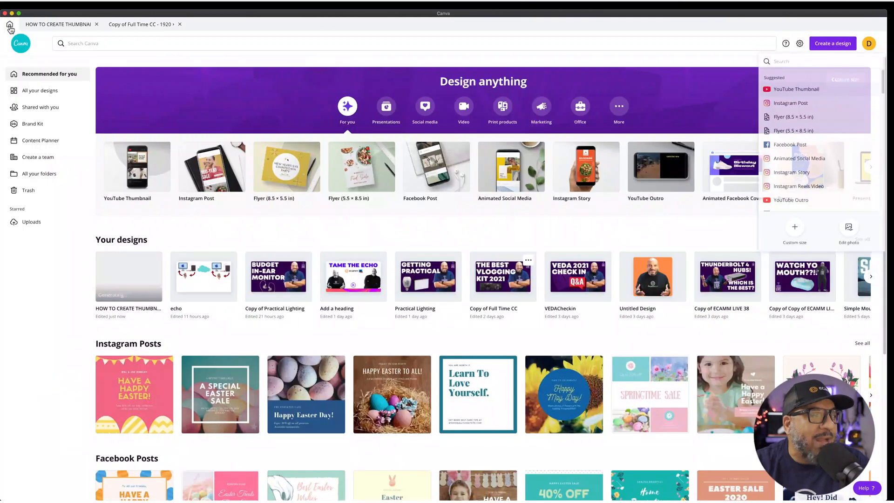
left_click(138, 274)
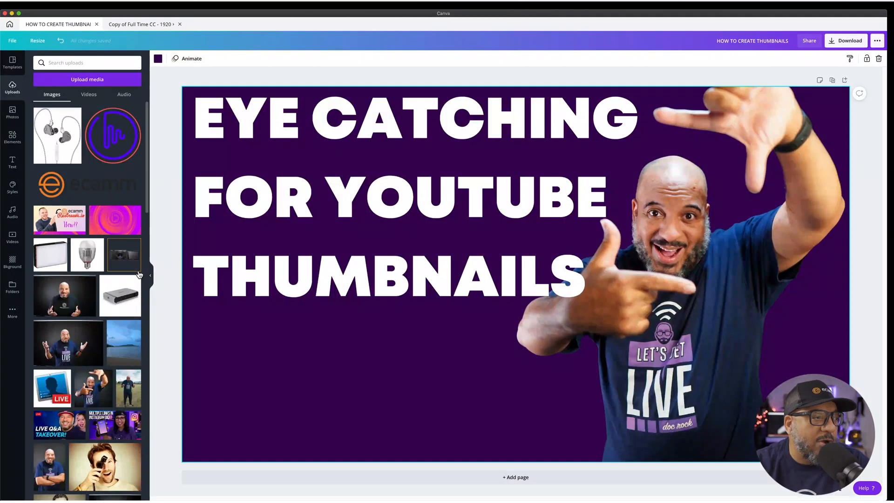
left_click(124, 254)
left_click_drag(617, 280, 689, 340)
key("Delete")
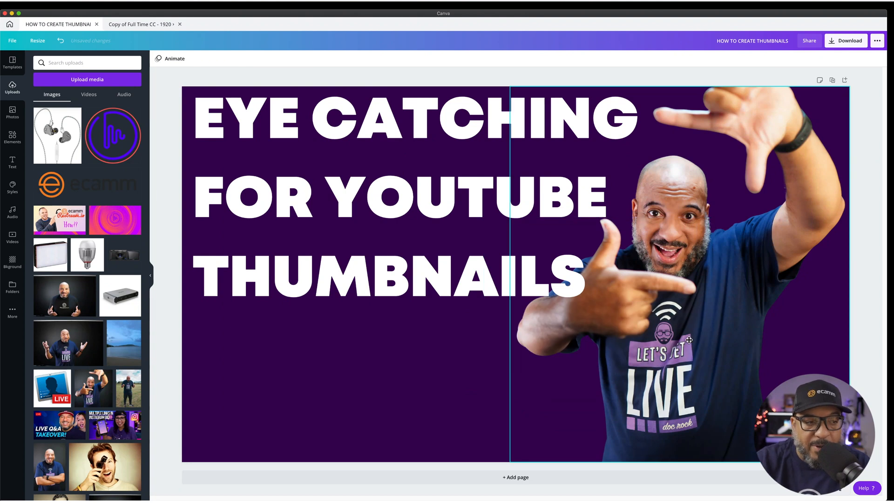
Step: Paste the LET'S GET LIVE logo into the lower-left corner of the thumbnail and shrink it to about half size
key("super+v")
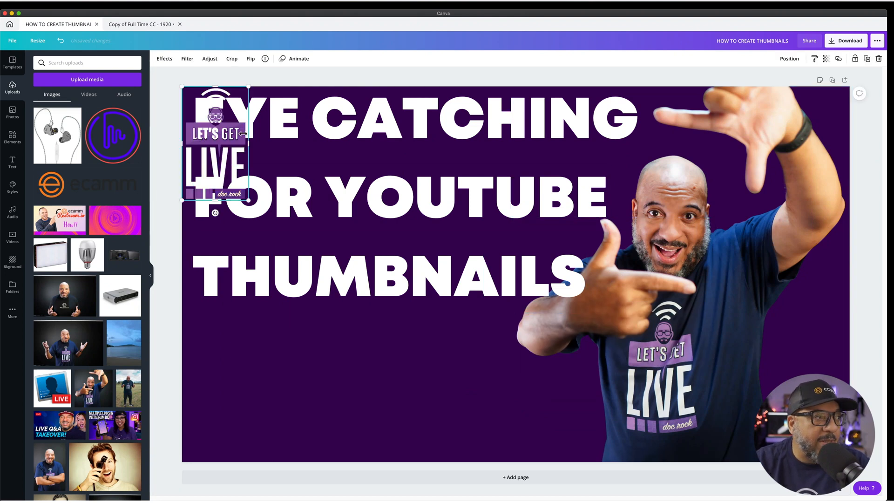
left_click_drag(236, 132, 247, 385)
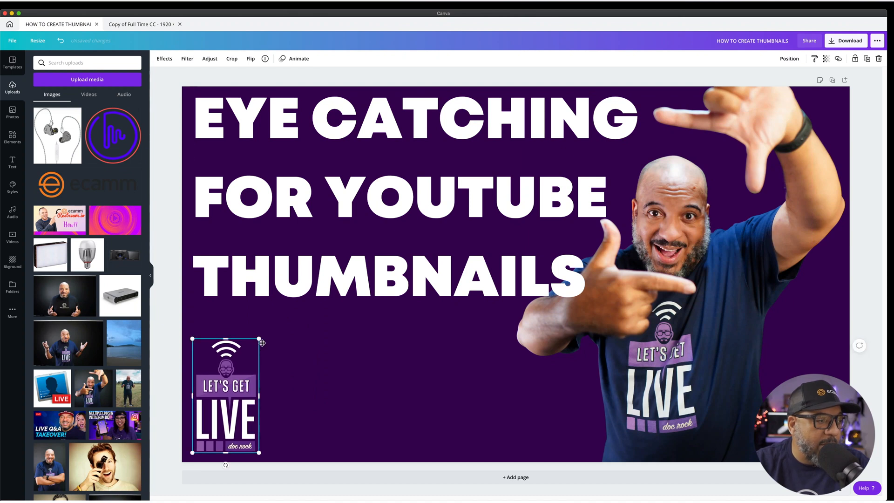
left_click_drag(260, 341, 228, 392)
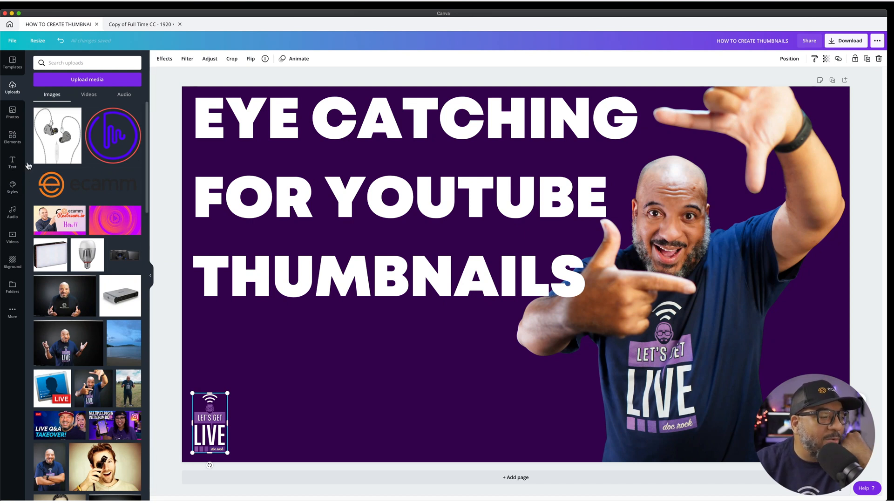
Step: Add a dark red square shape behind the FOR YOUTUBE and THUMBNAILS lines and widen it from the thumbnail's left edge across the portrait
left_click(13, 112)
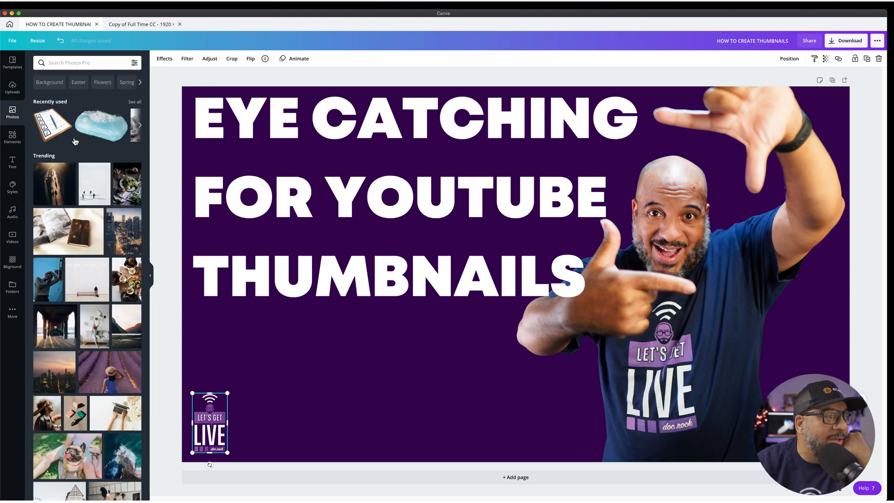
left_click(13, 137)
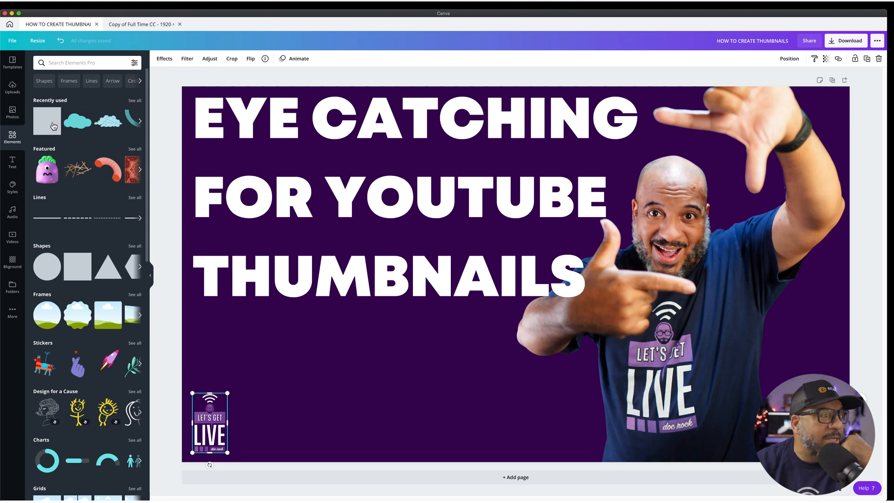
left_click(51, 121)
left_click_drag(475, 342, 279, 351)
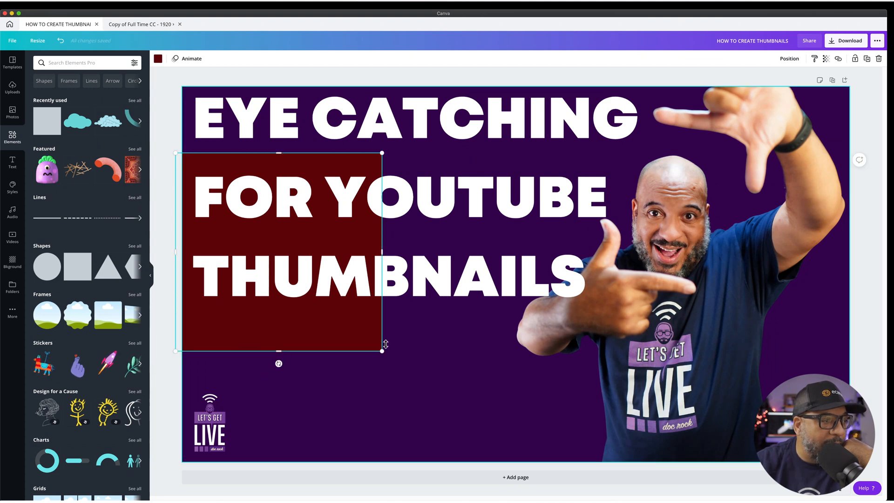
left_click_drag(429, 247, 805, 278)
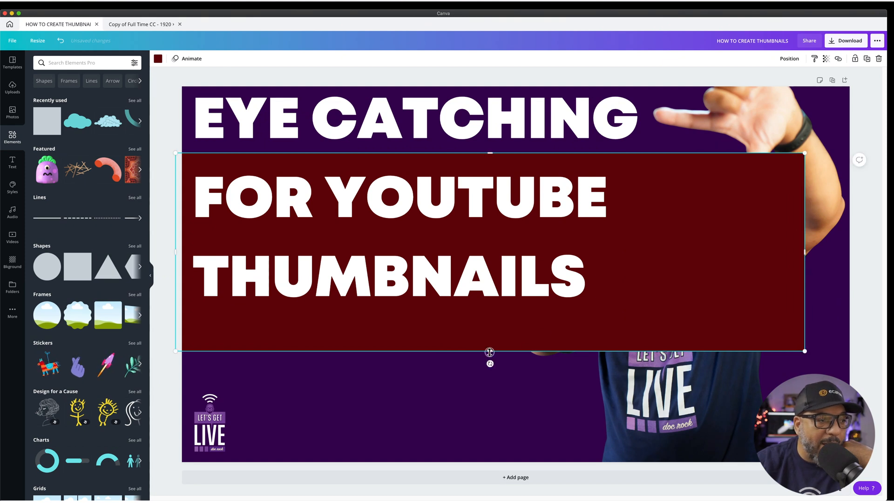